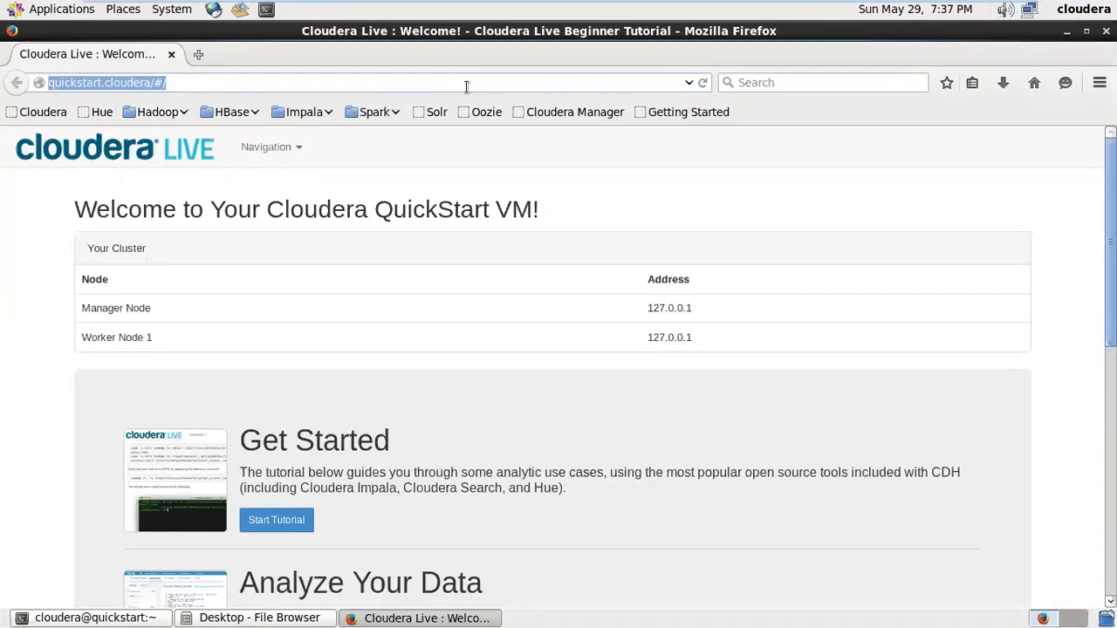
- Open the tecmint.com article on installing LibreOffice on RHEL/CentOS and review its wget download commands for RHEL/CentOS/Fedora
{"action": "type", "text": "libre"}
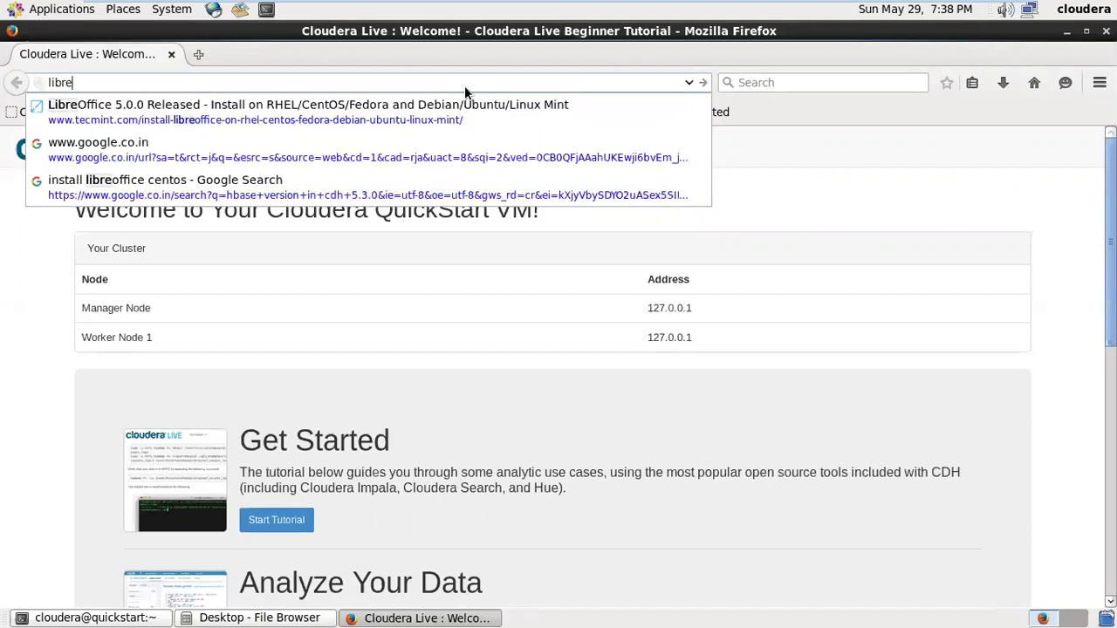
{"action": "key", "text": "Down"}
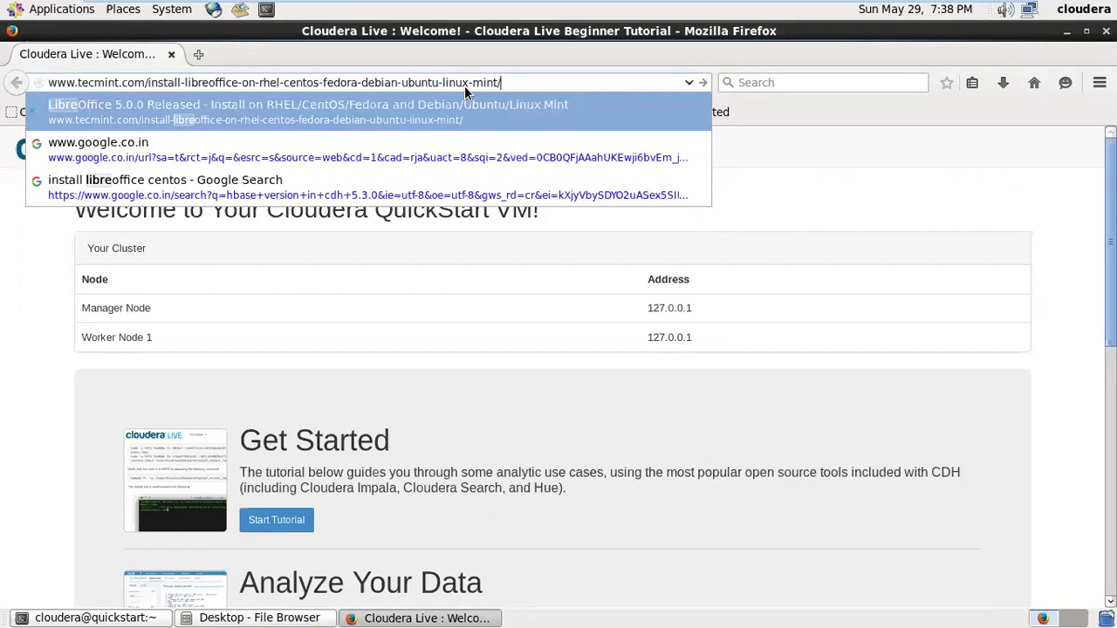
{"action": "key", "text": "Return"}
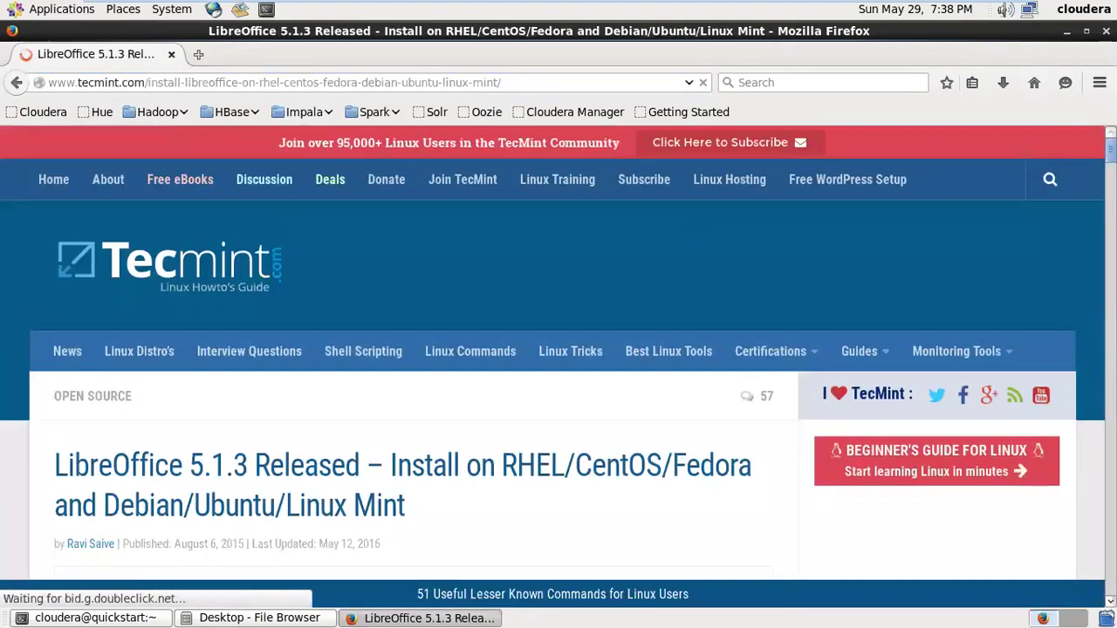
{"action": "scroll", "coordinate": [558, 367], "scroll_direction": "down", "scroll_amount": 10}
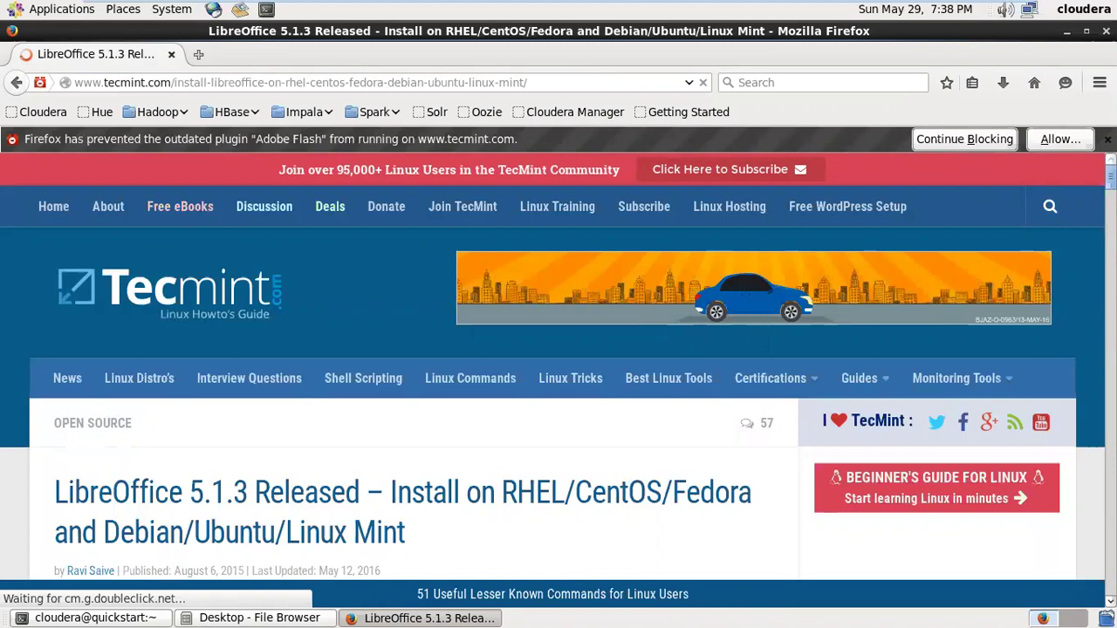
{"action": "left_click", "coordinate": [528, 82]}
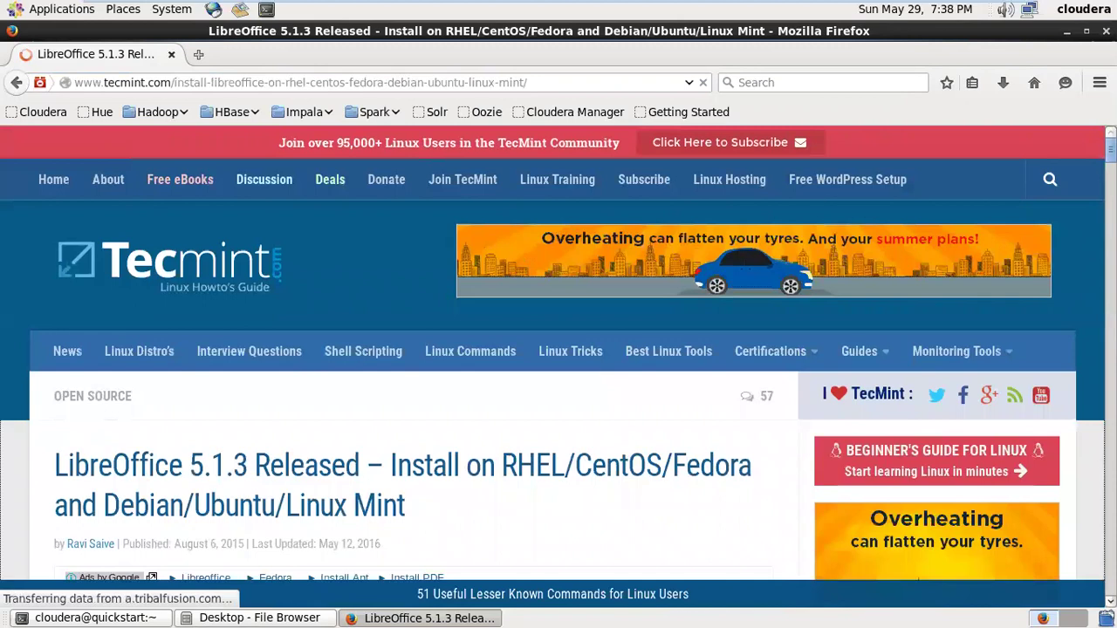
{"action": "scroll", "coordinate": [559, 361], "scroll_direction": "down", "scroll_amount": 15}
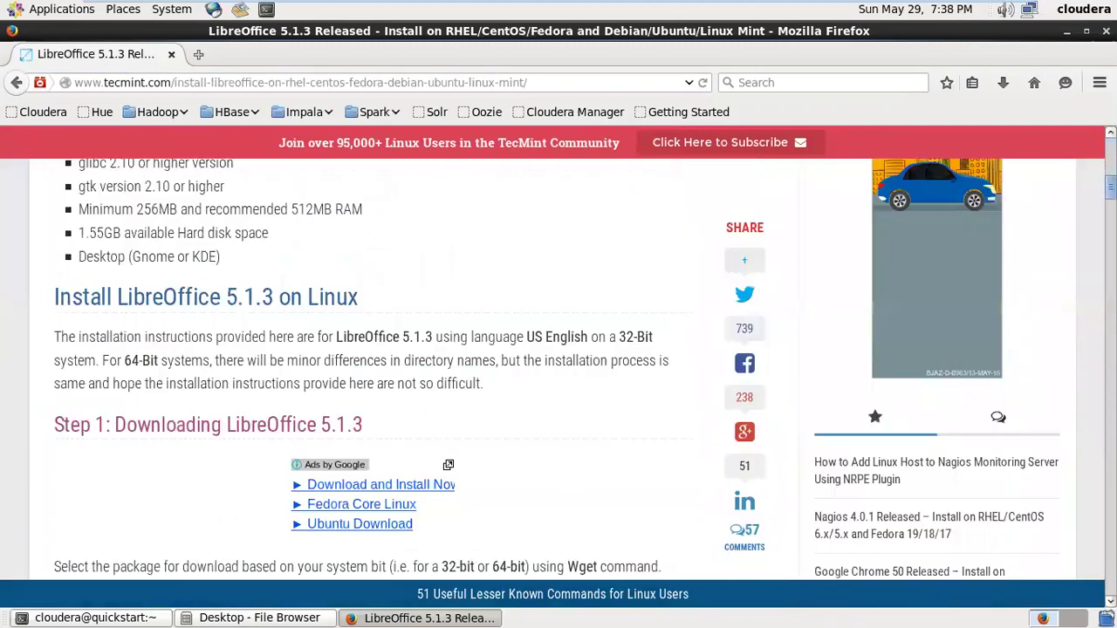
{"action": "scroll", "coordinate": [558, 361], "scroll_direction": "down", "scroll_amount": 6}
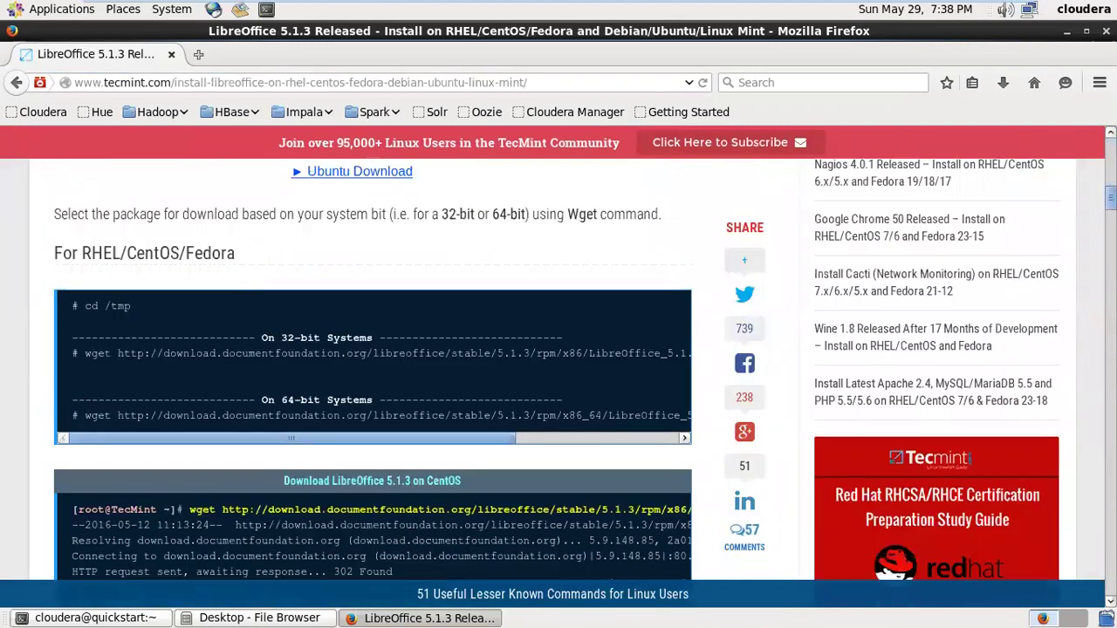
{"action": "scroll", "coordinate": [340, 131], "scroll_direction": "down", "scroll_amount": 1}
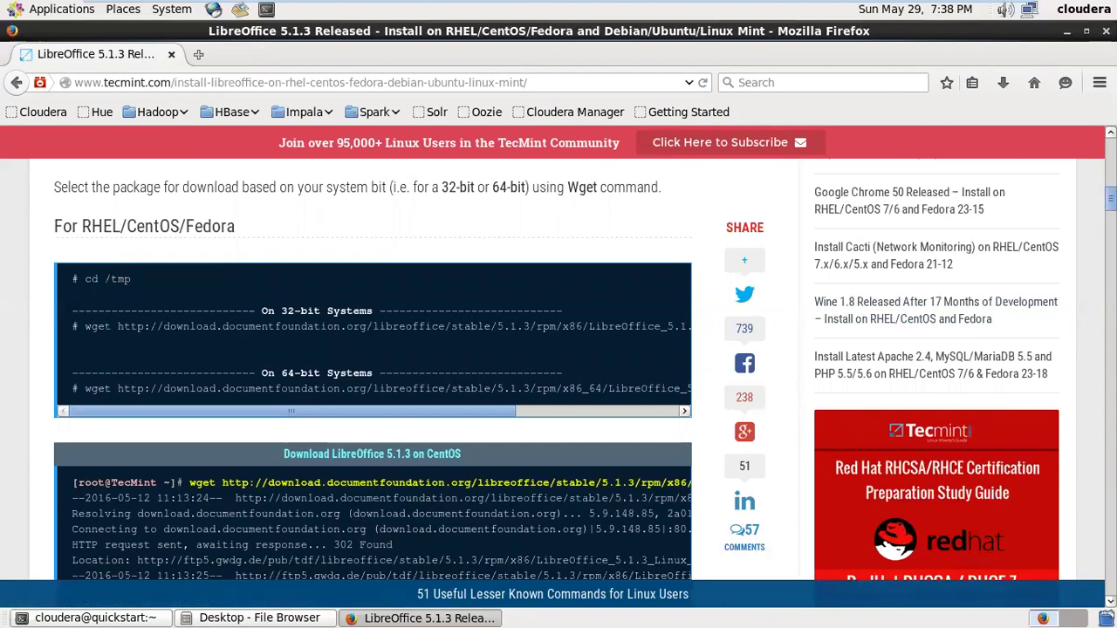
- Copy the full web address of the Tecmint LibreOffice installation article
{"action": "key", "text": "Home"}
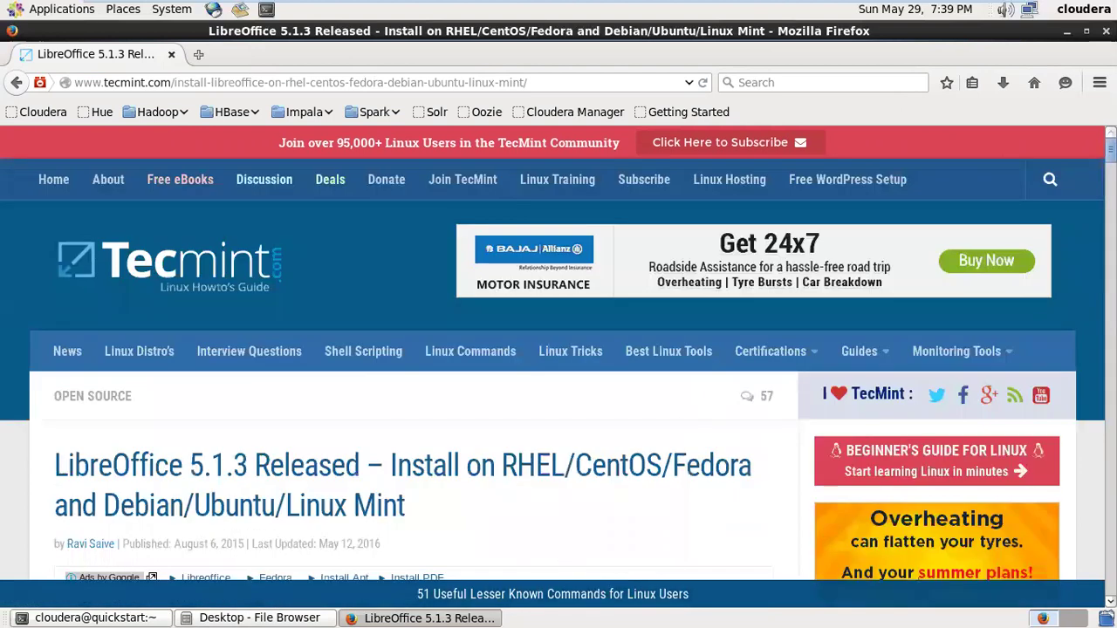
{"action": "left_click", "coordinate": [546, 84]}
{"action": "double_click", "coordinate": [546, 85]}
{"action": "key", "text": "ctrl+c"}
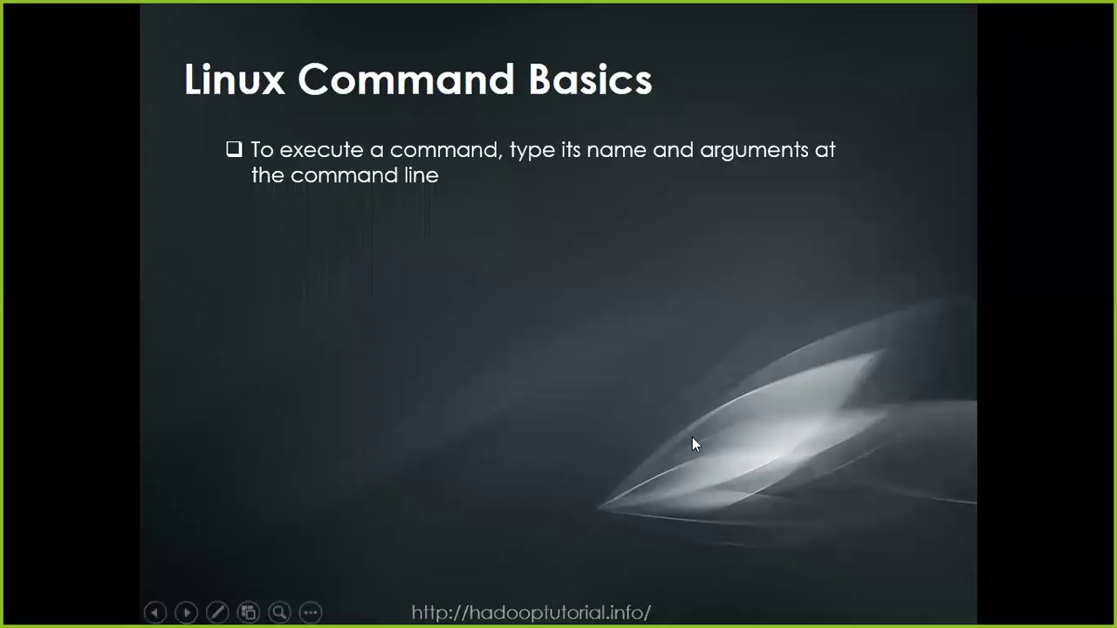
- Switch to the June 2016 folder window in File Explorer and open its Day 3 subfolder
{"action": "key", "text": "alt+Tab"}
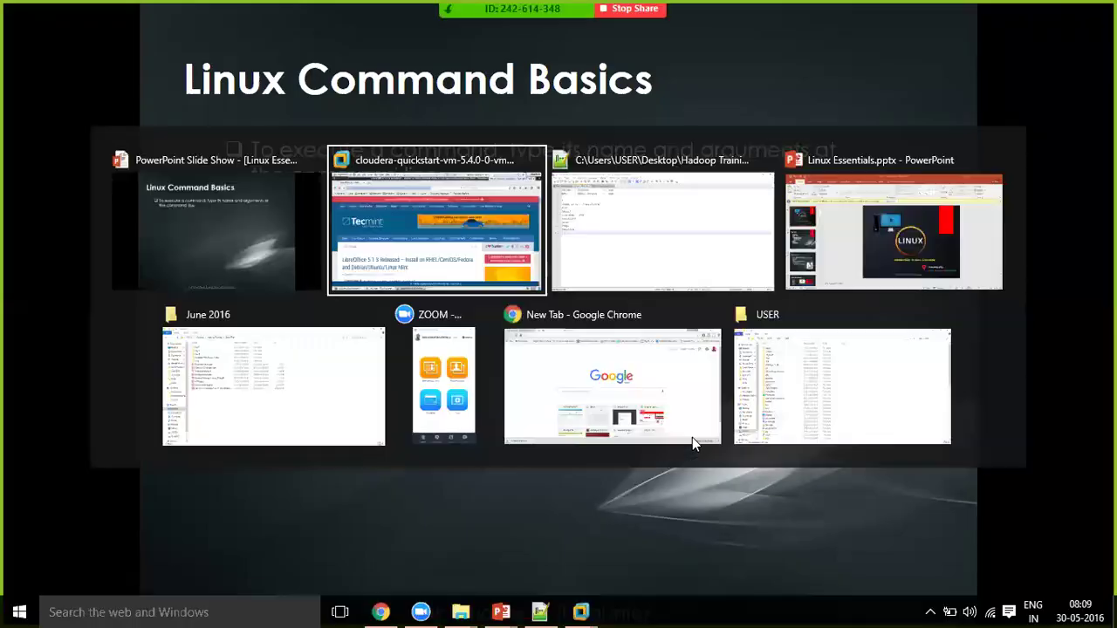
{"action": "key", "text": "alt+Tab"}
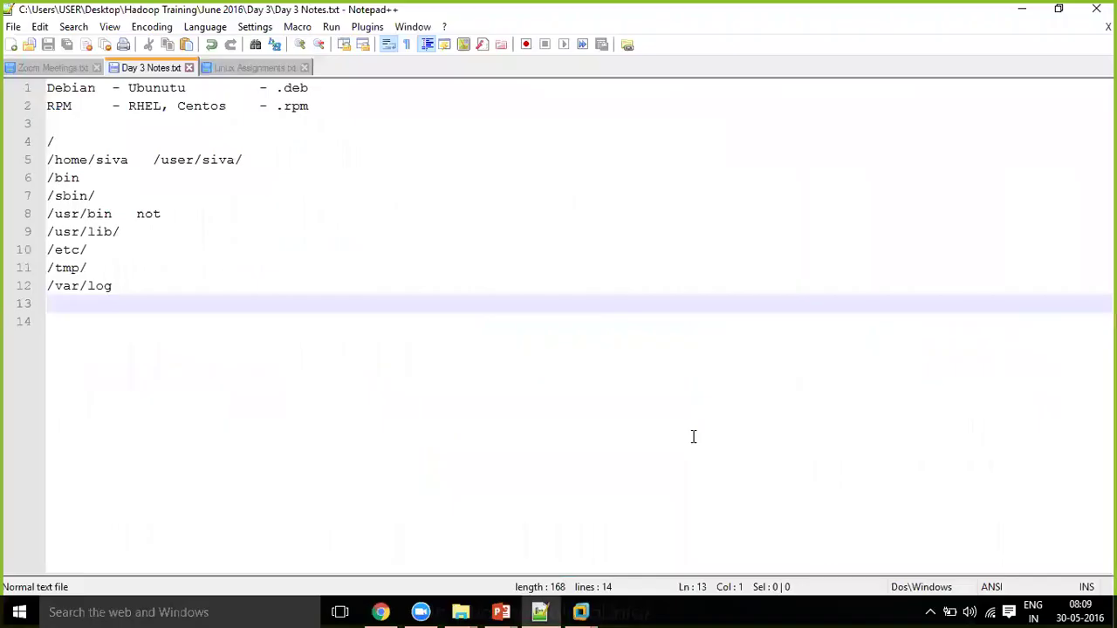
{"action": "left_click", "coordinate": [455, 612]}
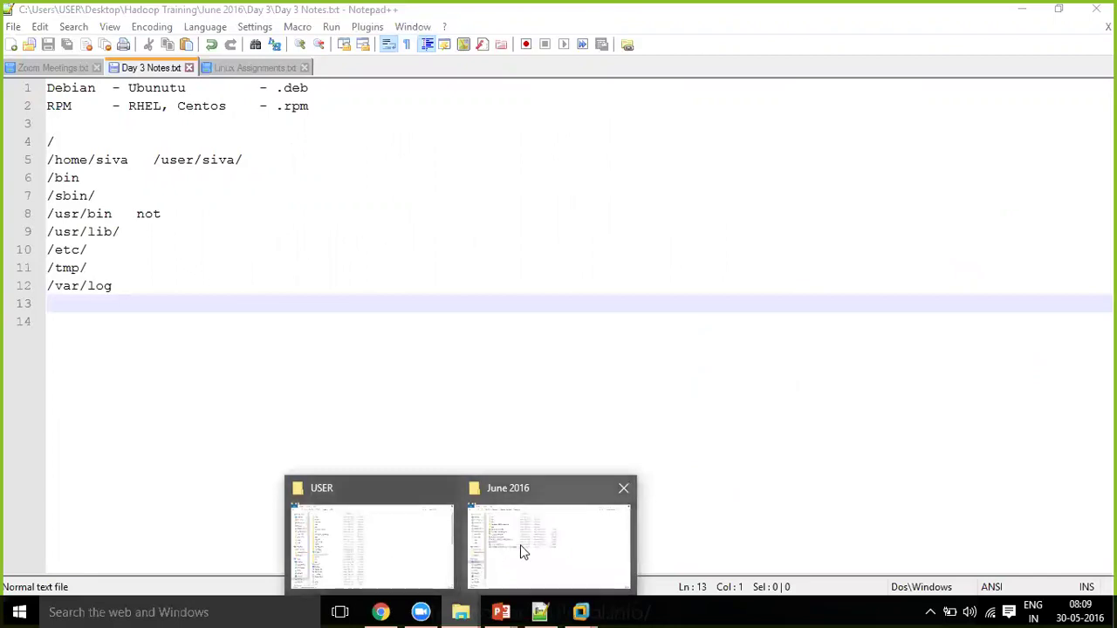
{"action": "left_click", "coordinate": [520, 544]}
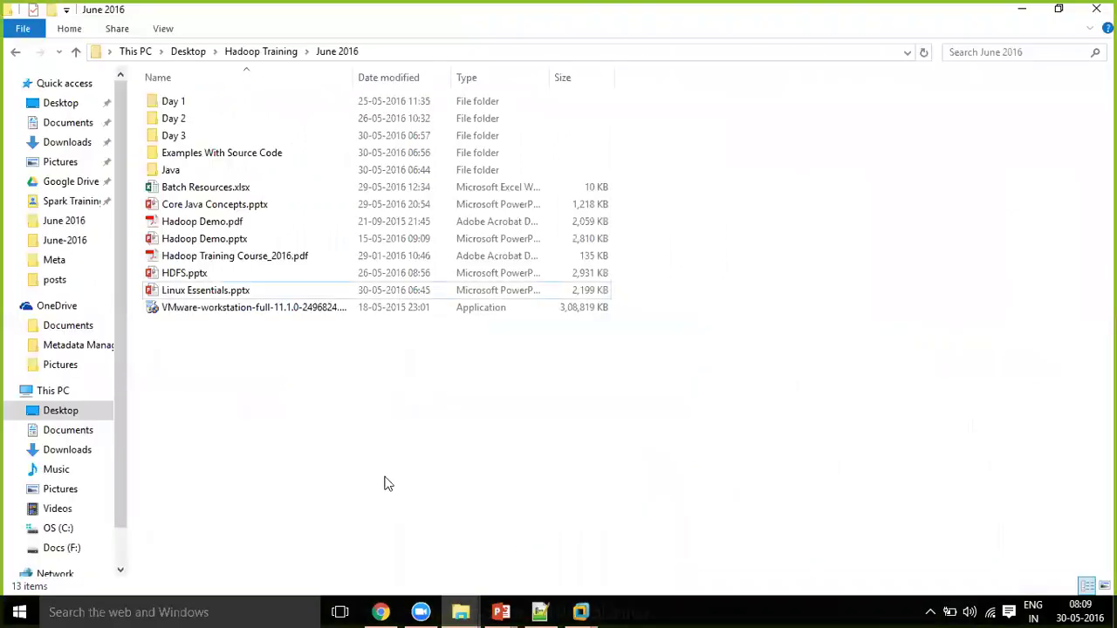
{"action": "double_click", "coordinate": [190, 137]}
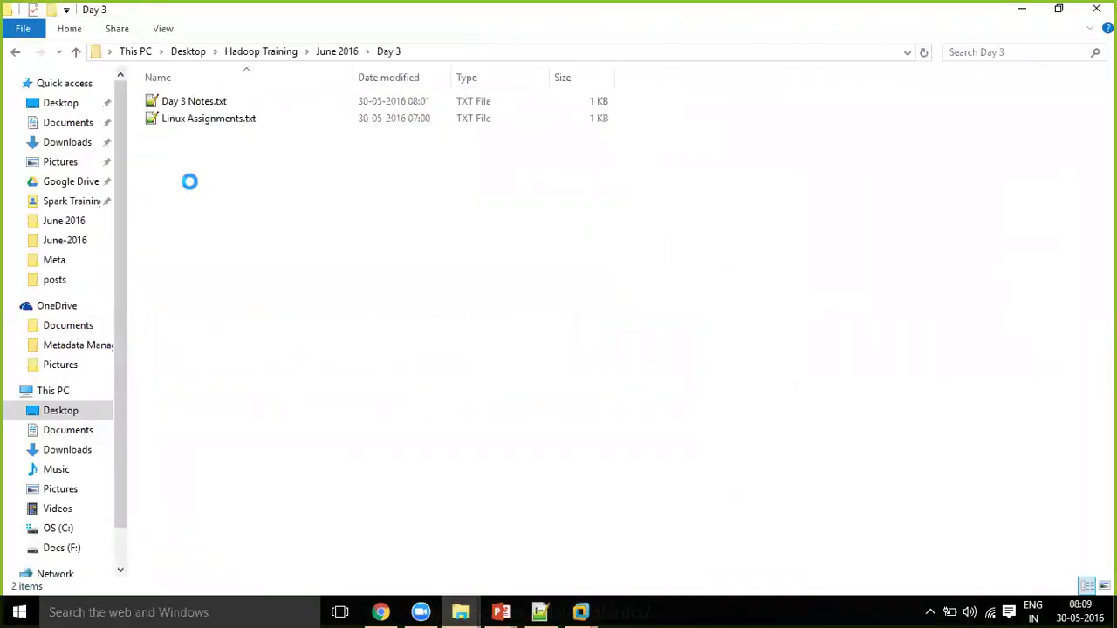
- Create a text document named "LibreOffice Installation in Centos.txt" in the Day 3 folder
{"action": "right_click", "coordinate": [191, 184]}
{"action": "mouse_move", "coordinate": [275, 422]}
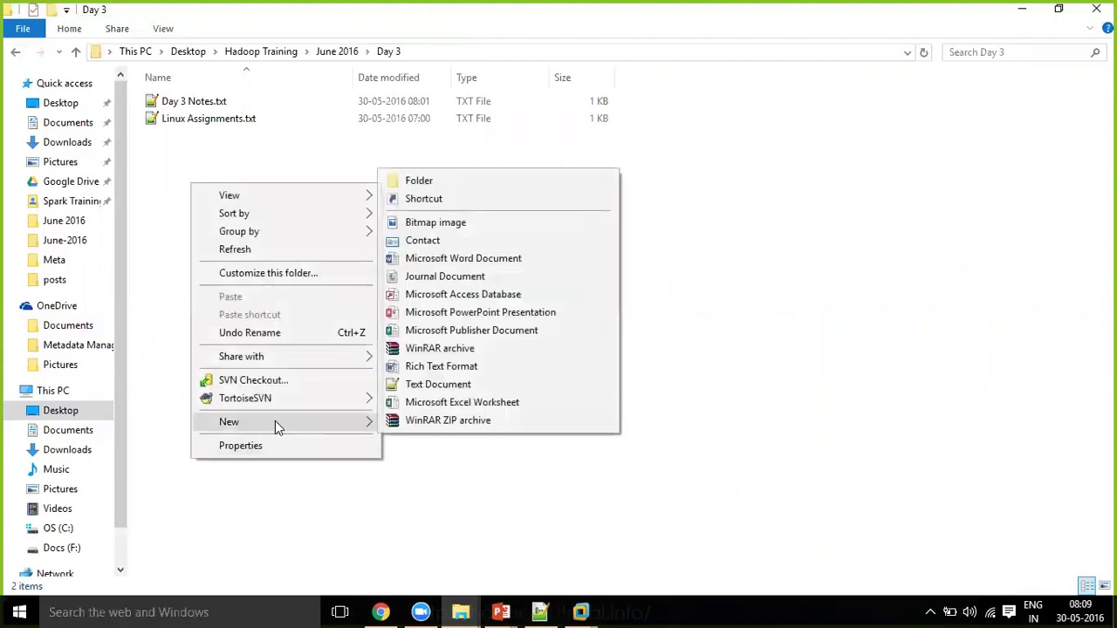
{"action": "left_click", "coordinate": [440, 385]}
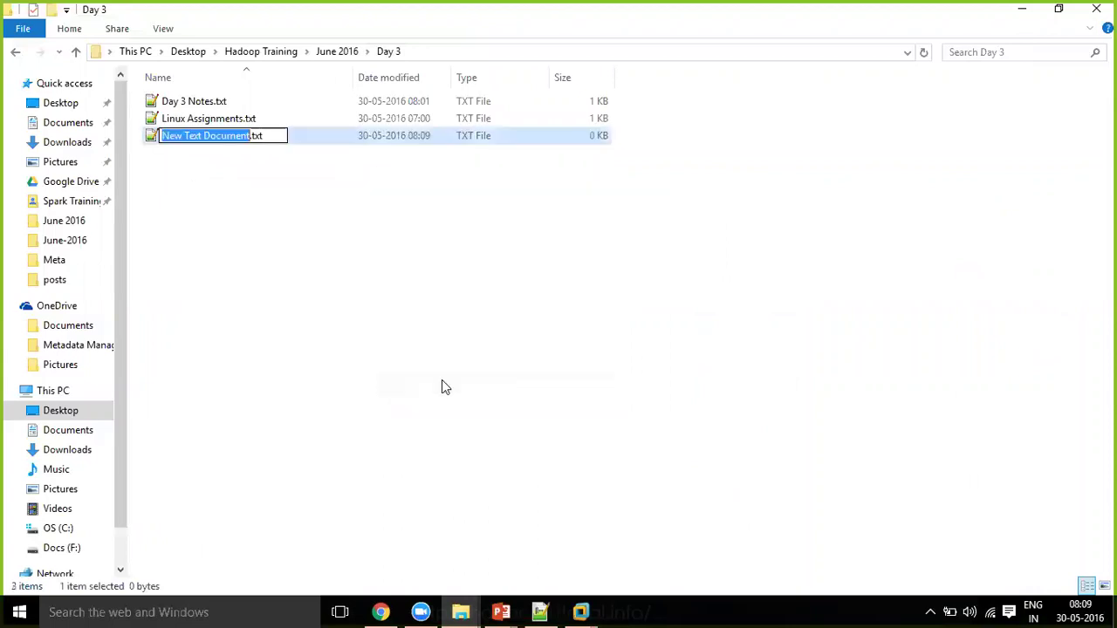
{"action": "type", "text": "L"}
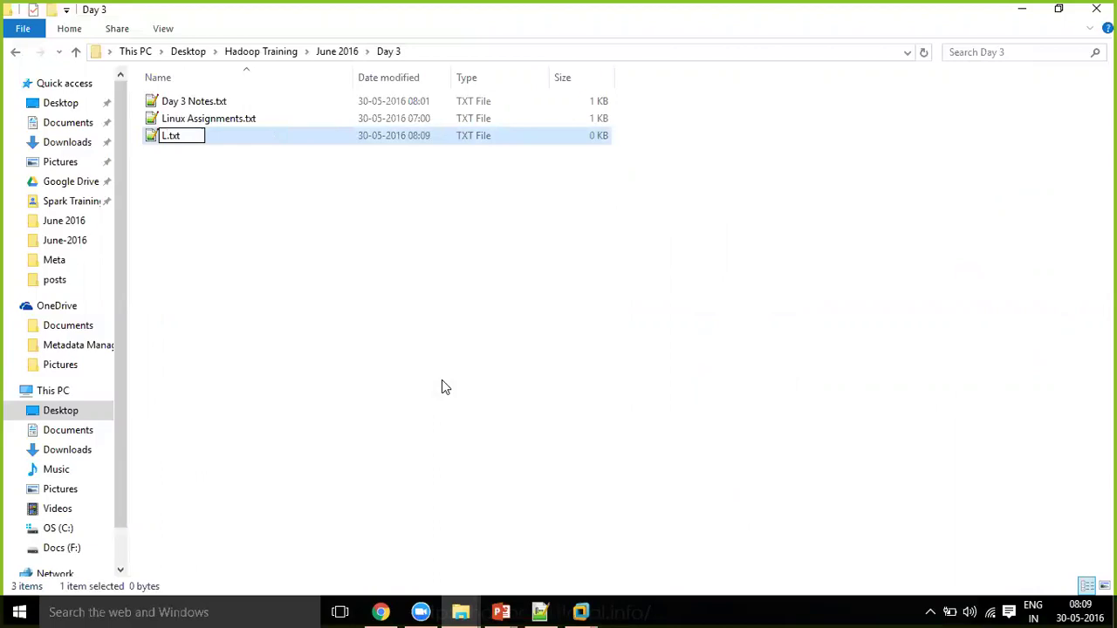
{"action": "type", "text": "ibreOffice Inst"}
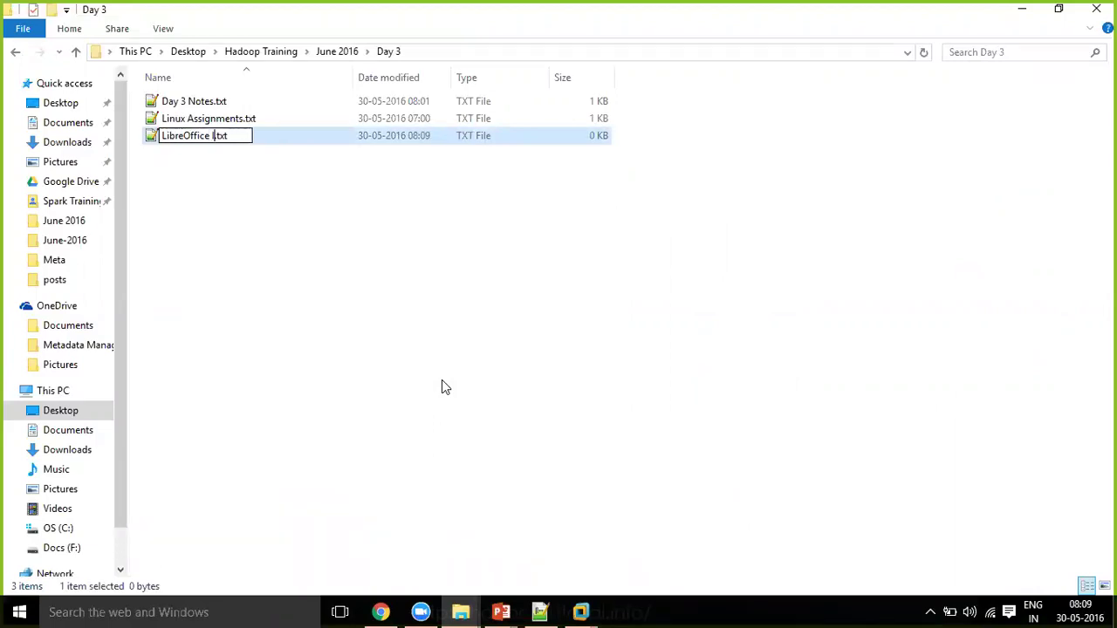
{"action": "type", "text": "allation in "}
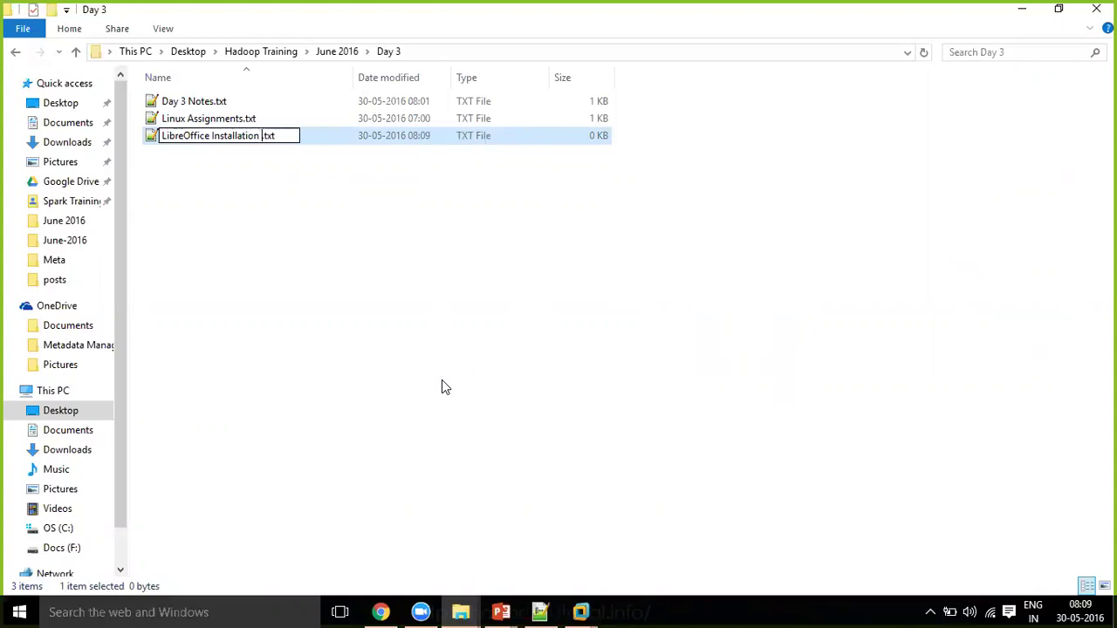
{"action": "type", "text": "Centos"}
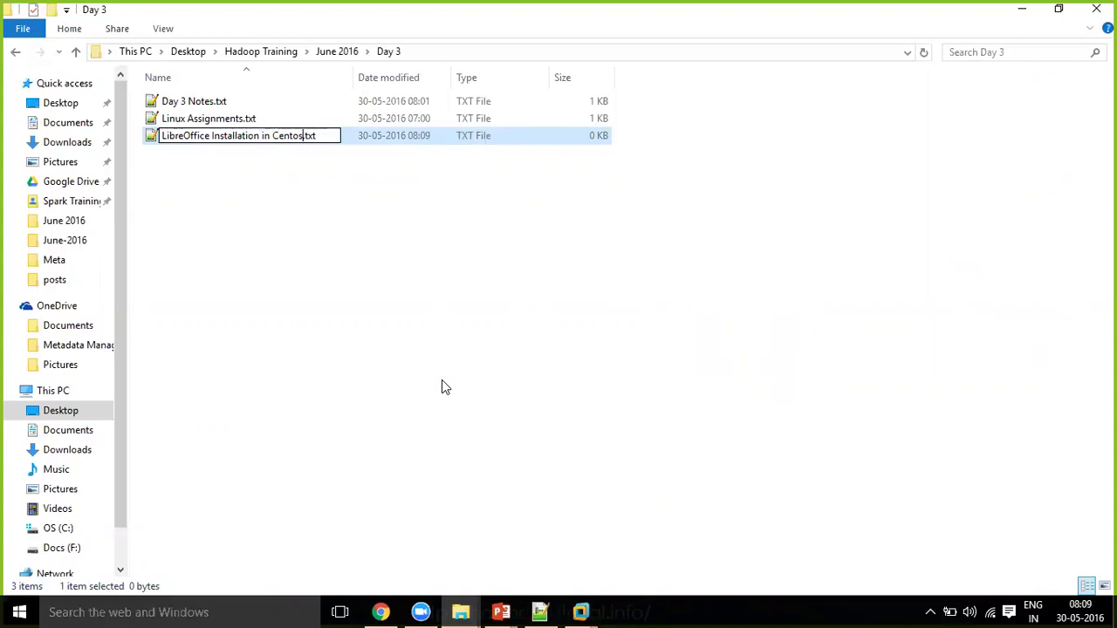
{"action": "left_click", "coordinate": [307, 321]}
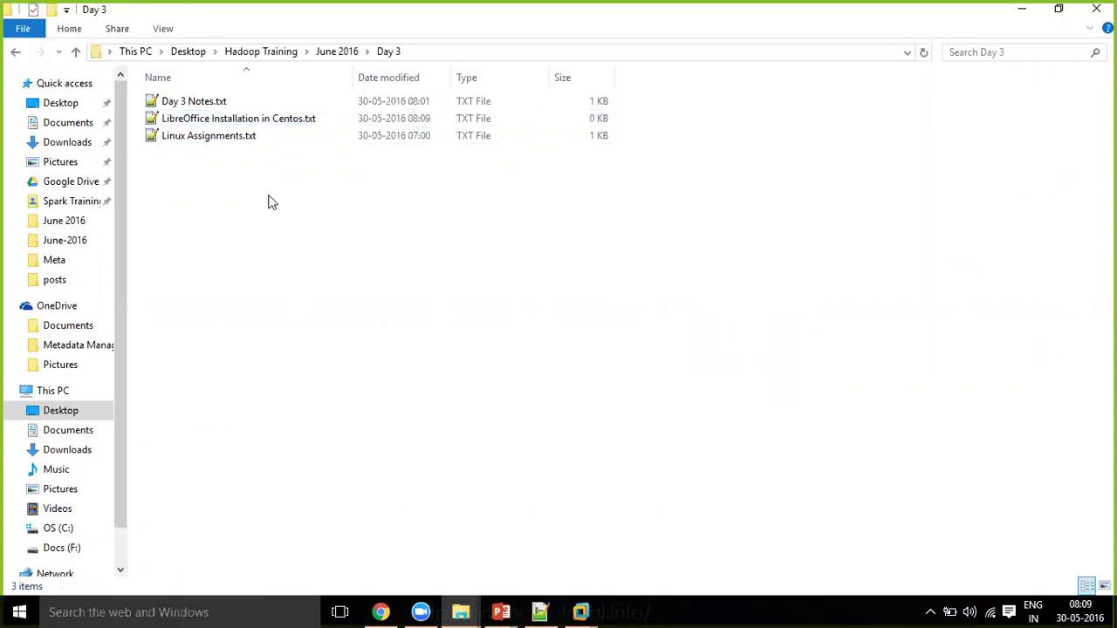
- Open LibreOffice Installation in Centos.txt in Notepad++ and enter /user on its first line
{"action": "double_click", "coordinate": [242, 120]}
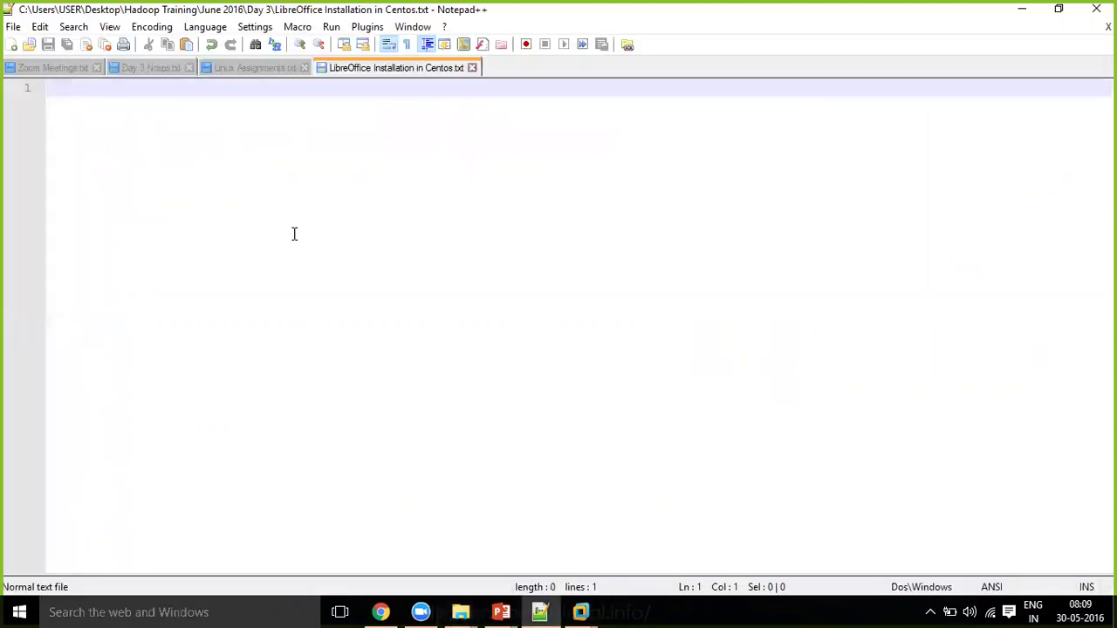
{"action": "type", "text": "/user"}
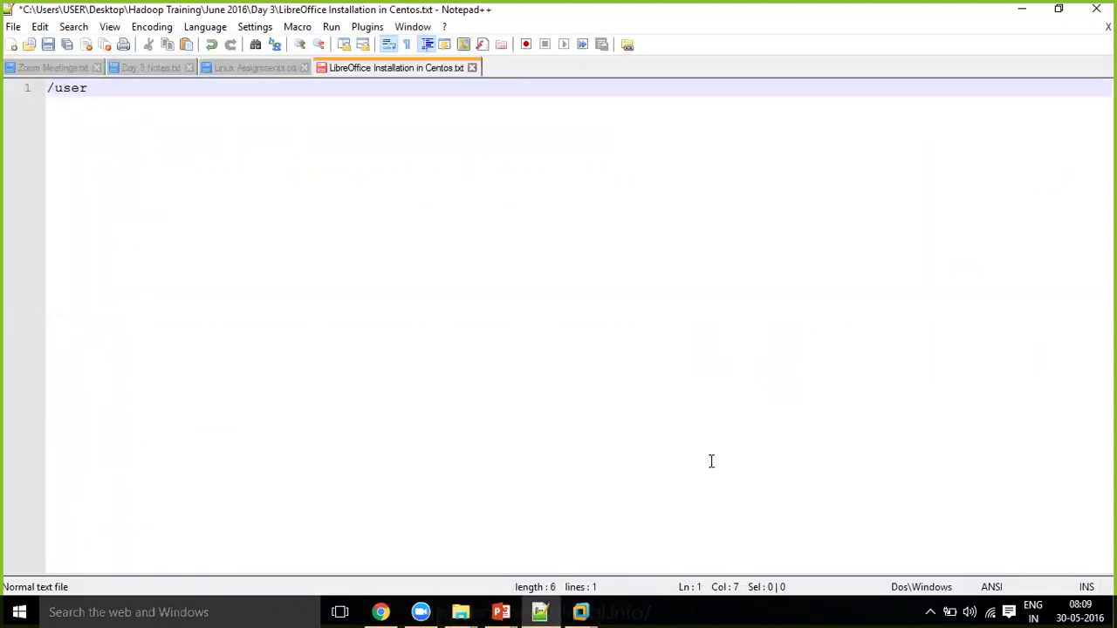
- Switch back to the Cloudera virtual machine in VMware and take it out of full-screen mode
{"action": "left_click", "coordinate": [579, 612]}
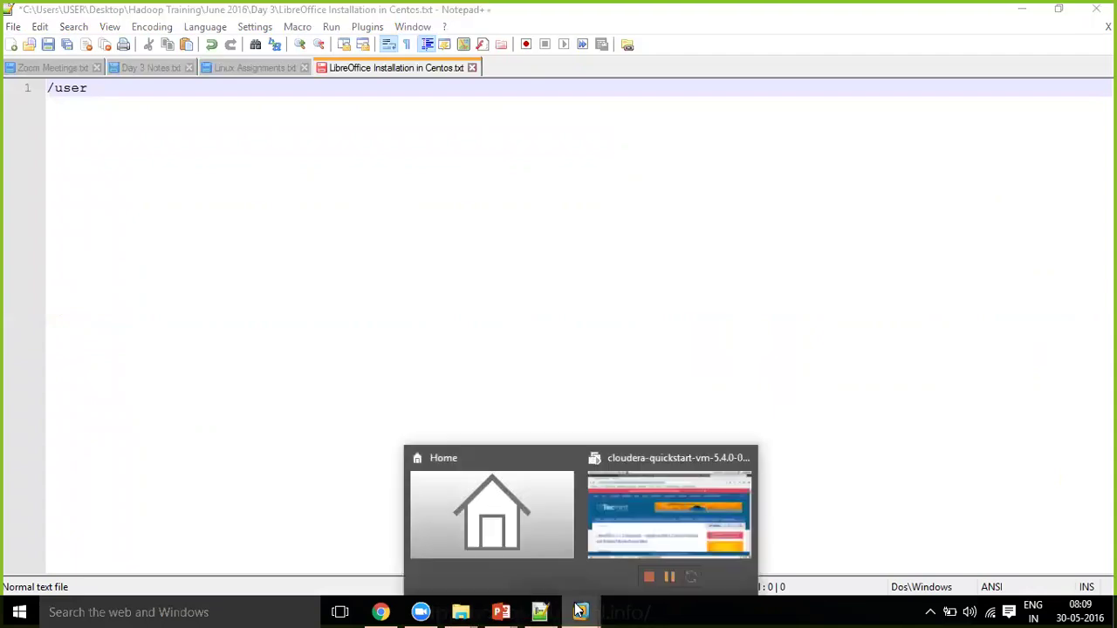
{"action": "left_click", "coordinate": [673, 529]}
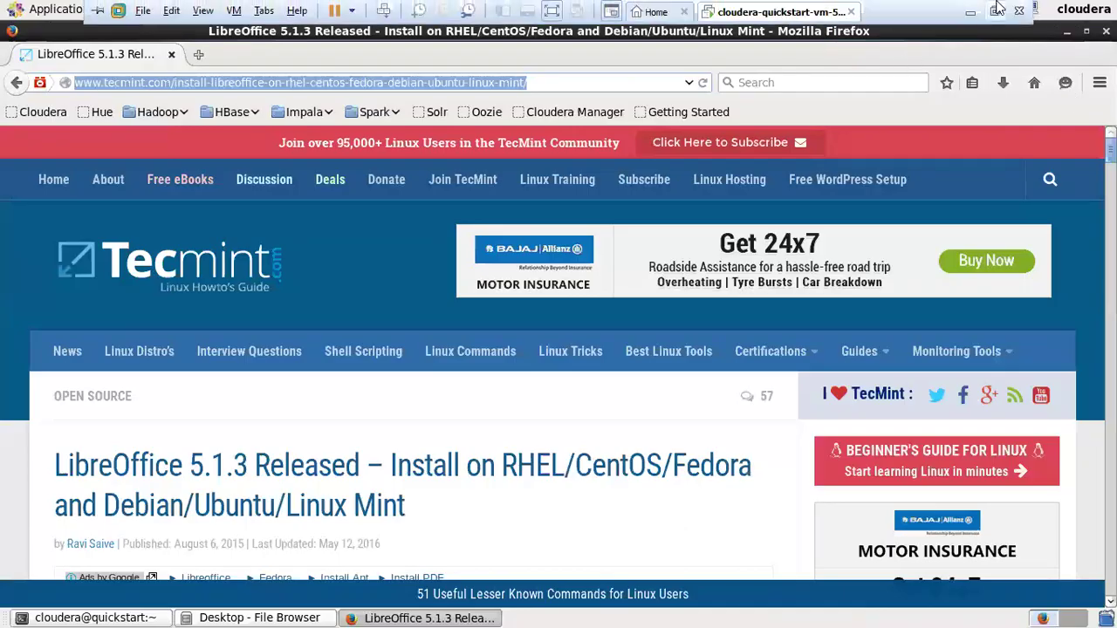
{"action": "left_click", "coordinate": [995, 8]}
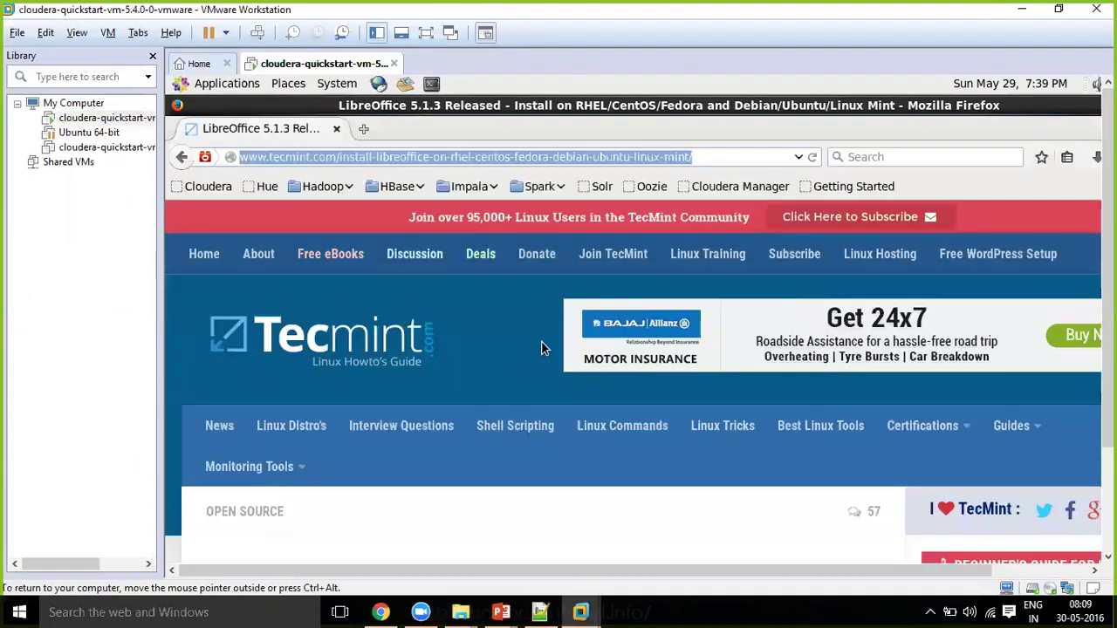
- In Notepad++, replace the whole file content with the copied Tecmint article address and add two line breaks after it
{"action": "left_click", "coordinate": [540, 611]}
{"action": "key", "text": "ctrl+a"}
{"action": "key", "text": "ctrl+v"}
{"action": "key", "text": "Return"}
{"action": "key", "text": "Return"}
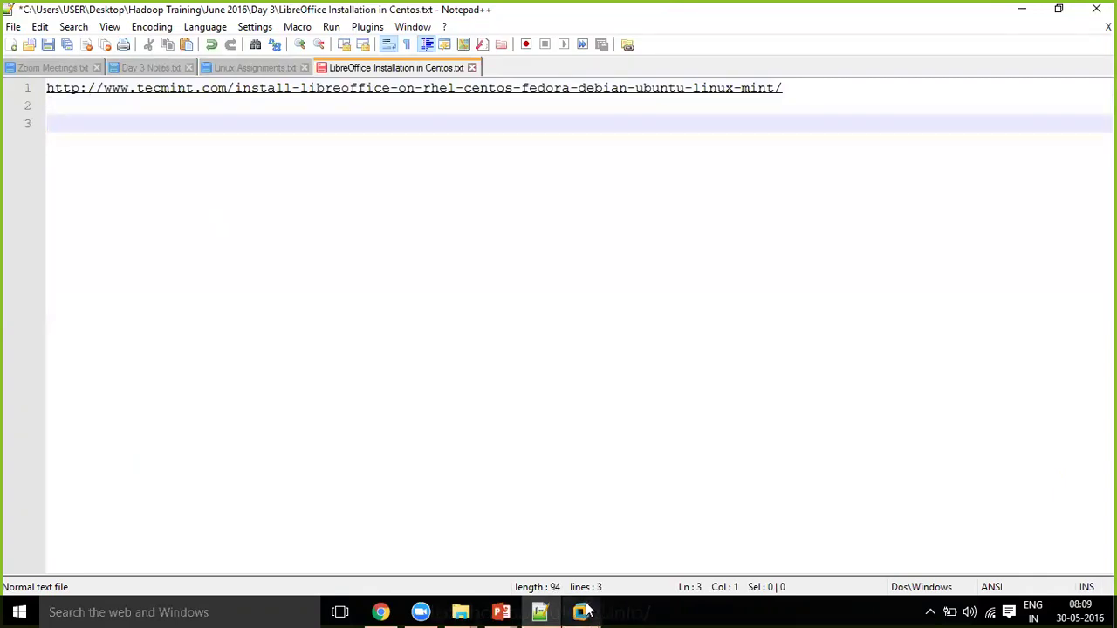
- Switch to the Cloudera virtual machine and copy the complete 64-bit wget command under For RHEL/CentOS/Fedora in the article's Step 1
{"action": "mouse_move", "coordinate": [582, 611]}
{"action": "left_click", "coordinate": [653, 513]}
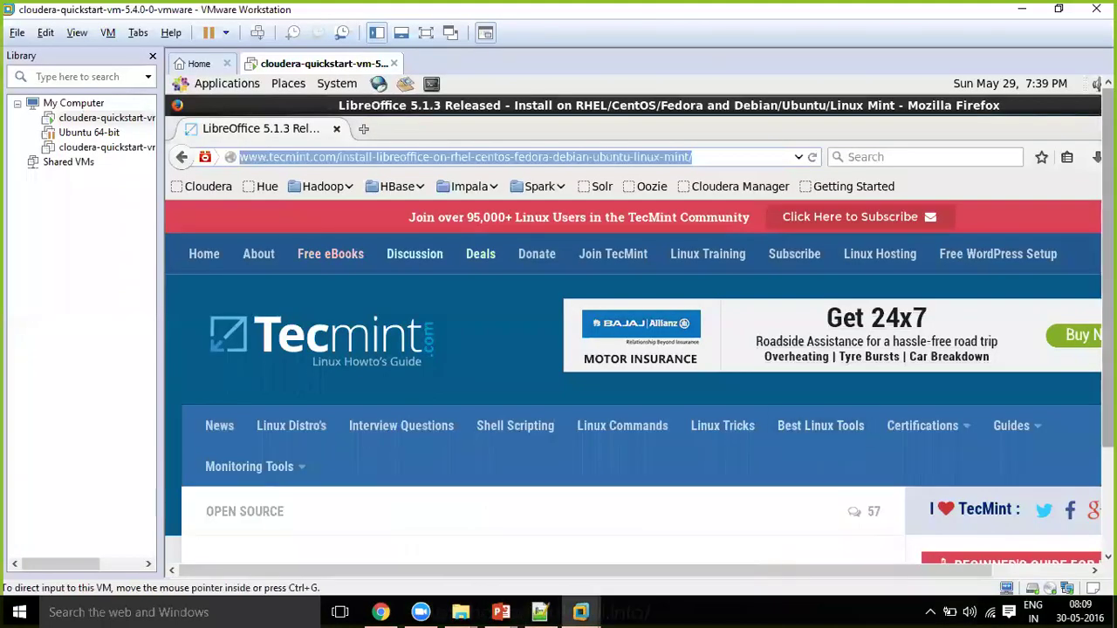
{"action": "scroll", "coordinate": [884, 565], "scroll_direction": "down", "scroll_amount": 3}
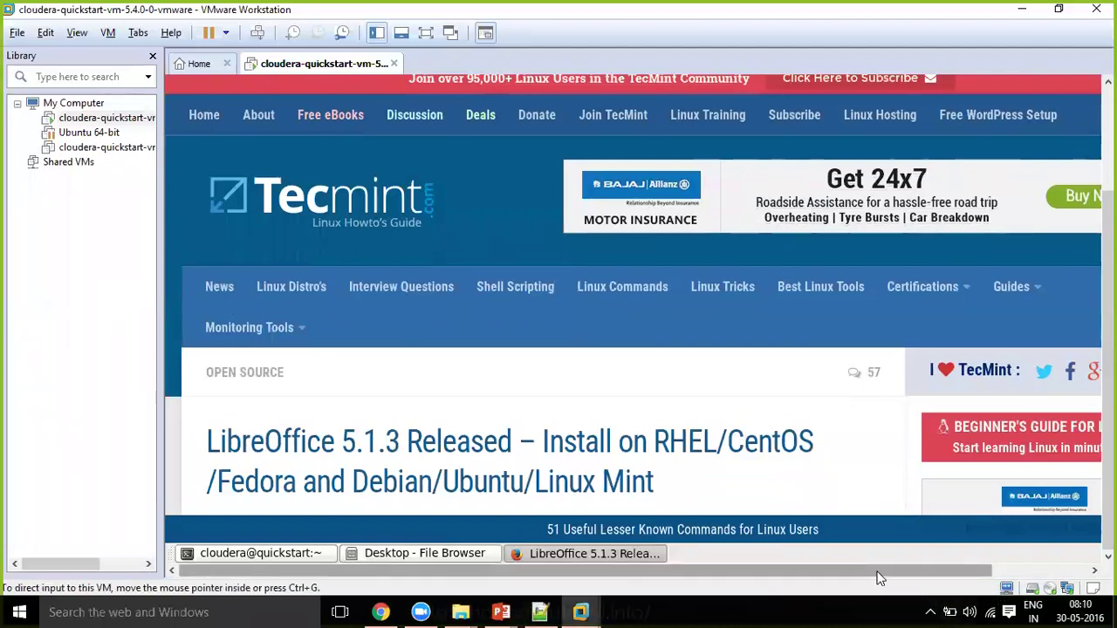
{"action": "left_click_drag", "start_coordinate": [879, 578], "coordinate": [1040, 566]}
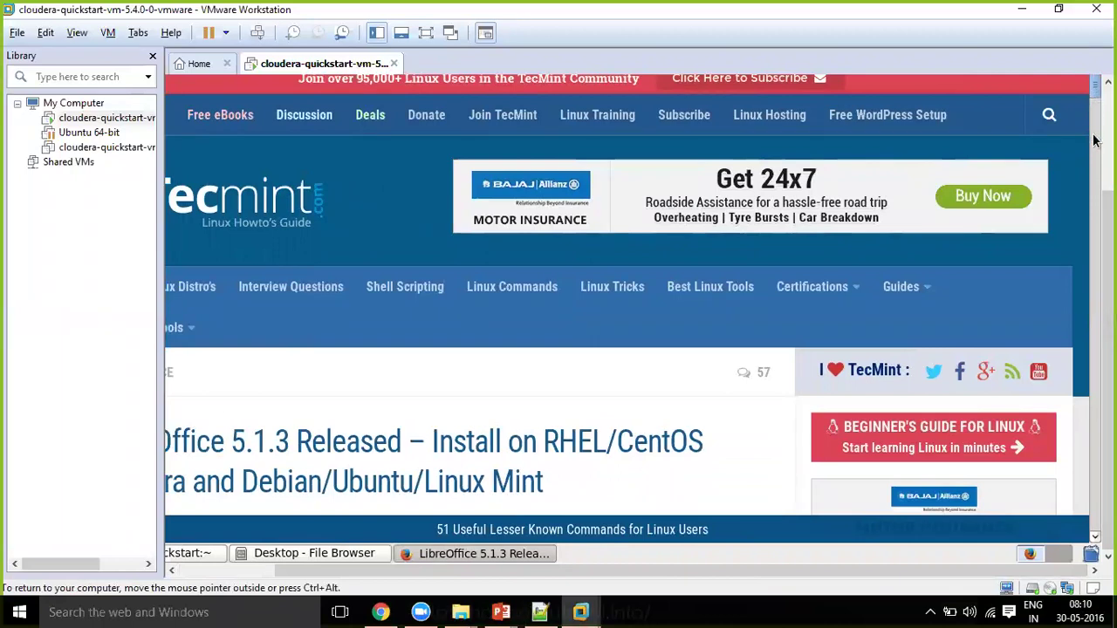
{"action": "scroll", "coordinate": [1040, 307], "scroll_direction": "down", "scroll_amount": 5}
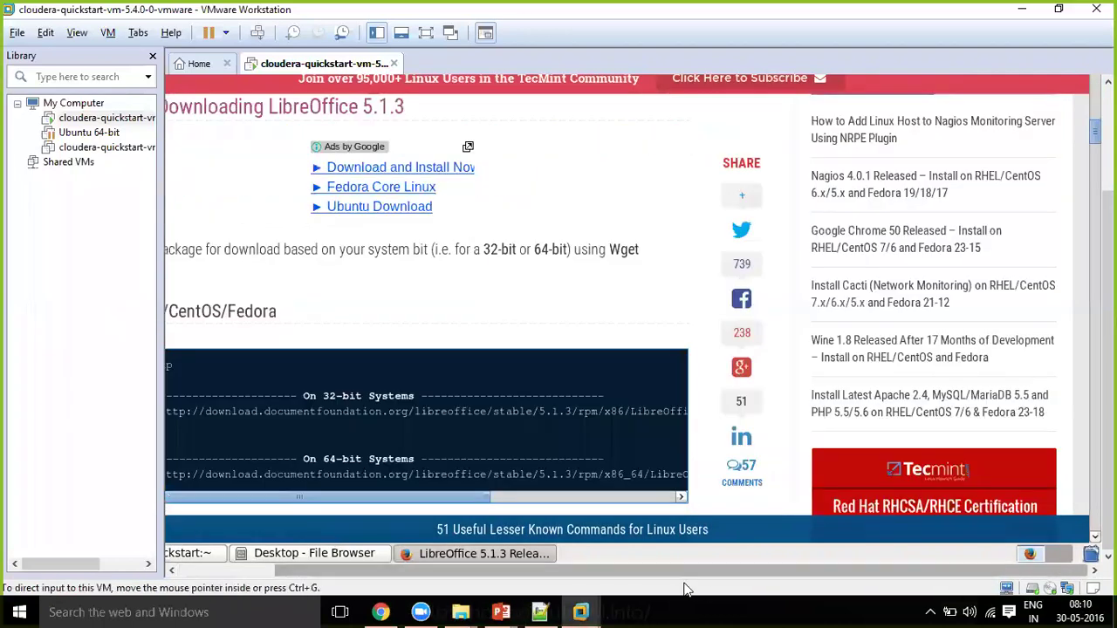
{"action": "left_click_drag", "start_coordinate": [658, 573], "coordinate": [561, 576]}
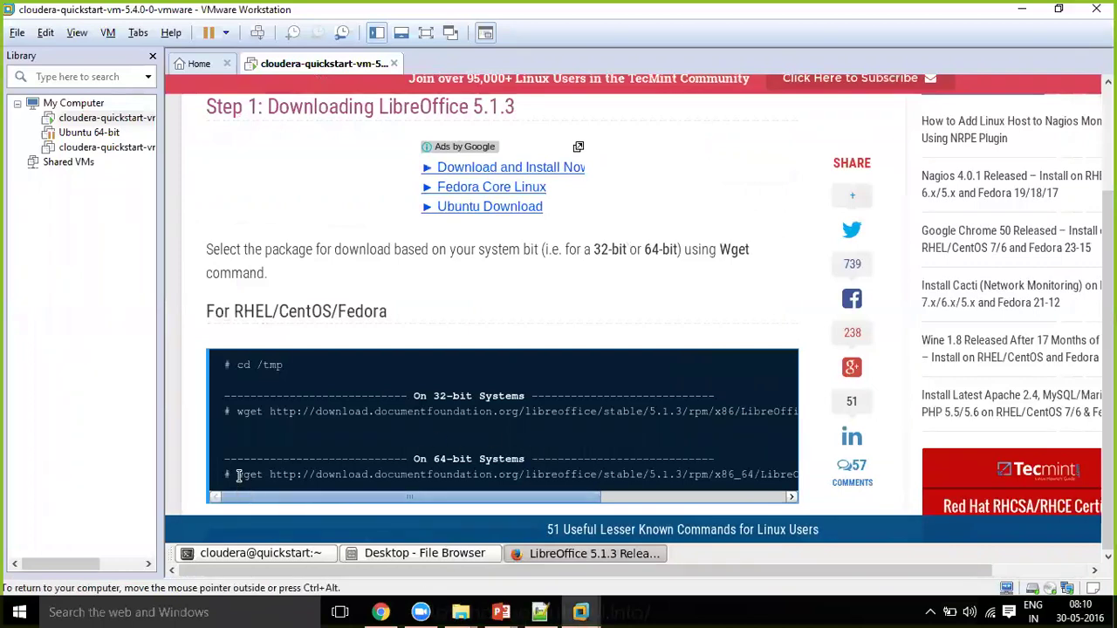
{"action": "left_click_drag", "start_coordinate": [238, 476], "coordinate": [797, 476]}
{"action": "left_click_drag", "start_coordinate": [581, 497], "coordinate": [787, 513]}
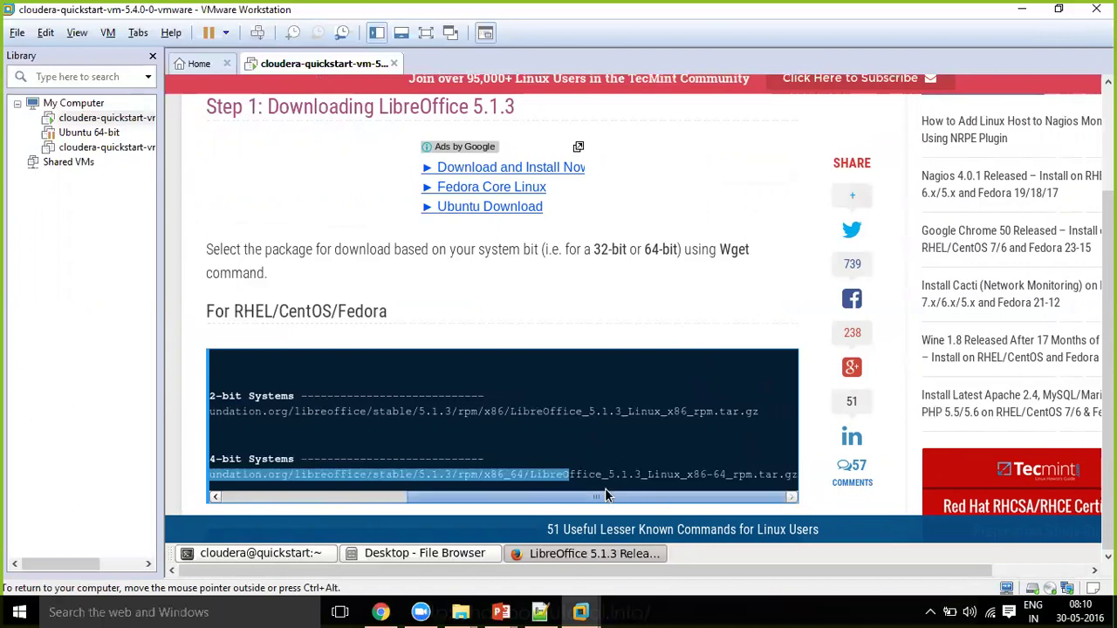
{"action": "key", "text": "shift+Right"}
{"action": "key", "text": "shift+Right"}
{"action": "key", "text": "shift+Right"}
{"action": "key", "text": "shift+Right"}
{"action": "key", "text": "shift+Right"}
{"action": "key", "text": "shift+Right"}
{"action": "key", "text": "shift+Right"}
{"action": "key", "text": "shift+Right"}
{"action": "key", "text": "shift+Right"}
{"action": "key", "text": "shift+Right"}
{"action": "key", "text": "shift+Right"}
{"action": "key", "text": "shift+Right"}
{"action": "key", "text": "shift+Right"}
{"action": "key", "text": "shift+Right"}
{"action": "key", "text": "shift+Right"}
{"action": "key", "text": "shift+Right"}
{"action": "key", "text": "shift+Right"}
{"action": "key", "text": "shift+Right"}
{"action": "key", "text": "shift+Right"}
{"action": "key", "text": "shift+Right"}
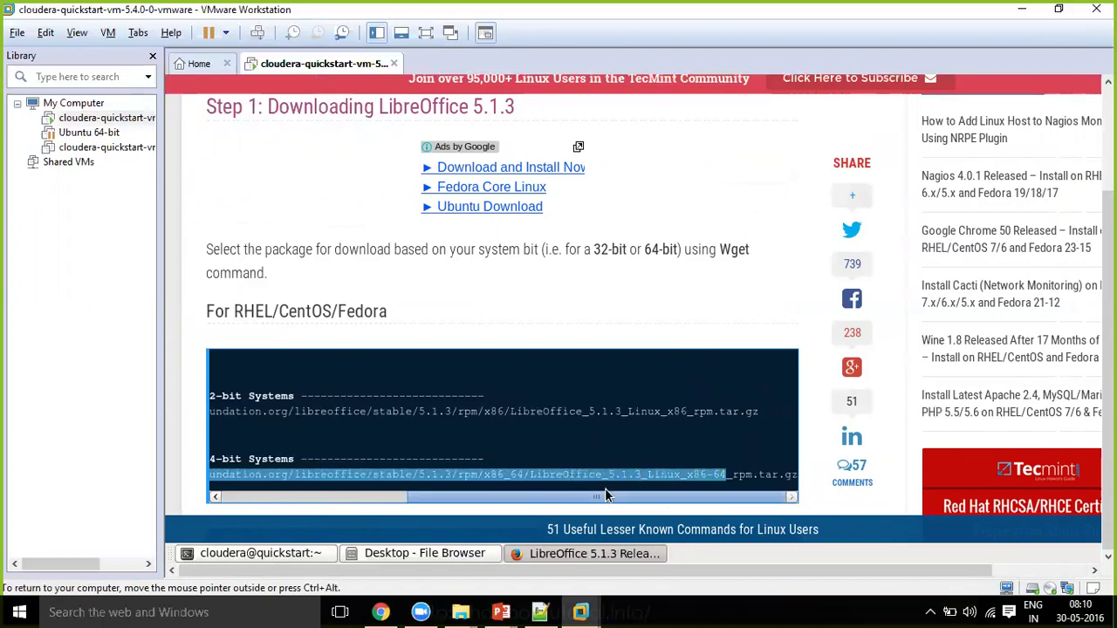
{"action": "key", "text": "shift+Right"}
{"action": "key", "text": "shift+Right"}
{"action": "key", "text": "shift+Right"}
{"action": "key", "text": "shift+Right"}
{"action": "key", "text": "shift+Right"}
{"action": "key", "text": "shift+Right"}
{"action": "key", "text": "shift+Right"}
{"action": "key", "text": "shift+Right"}
{"action": "key", "text": "shift+Right"}
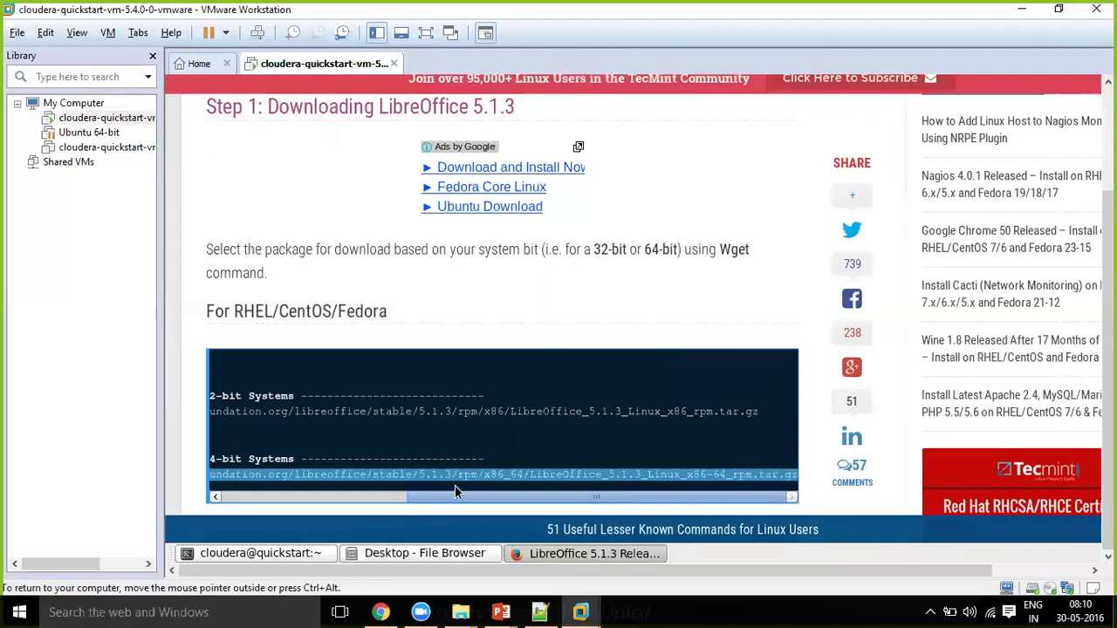
- In Notepad++, paste the copied 64-bit wget command on line 3, add line breaks after it, and save the file
{"action": "left_click", "coordinate": [541, 611]}
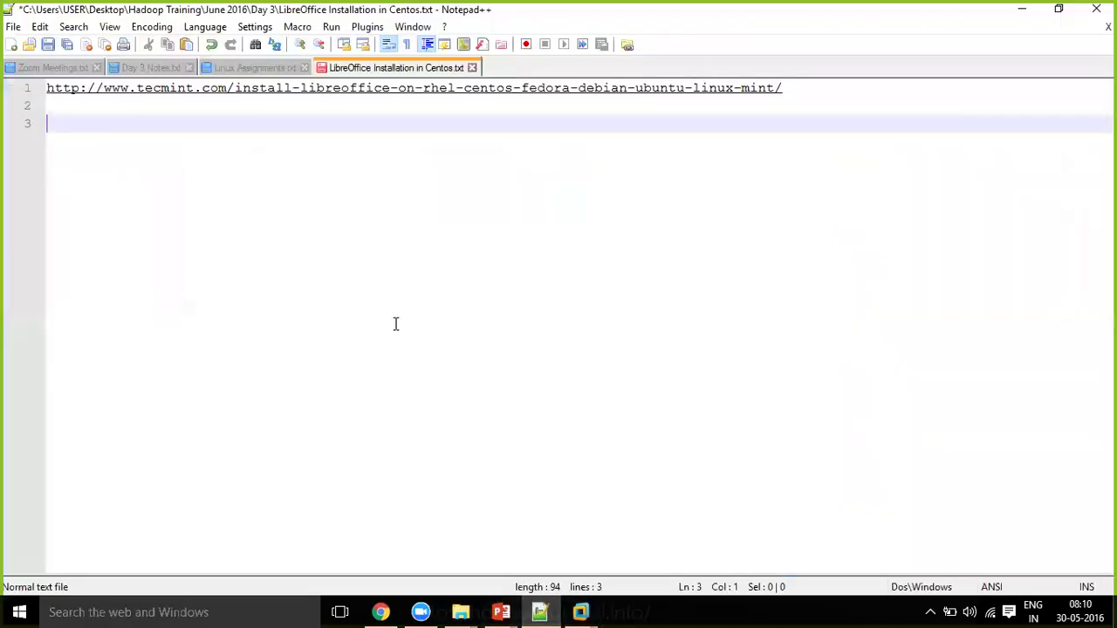
{"action": "type", "text": "http://download.documentfoundation.org/libreoffice/stable/5.1.3/rpm/x86_64/LibreOffice_5.1.3_Linux_x86-64_rpm.tar.gz"}
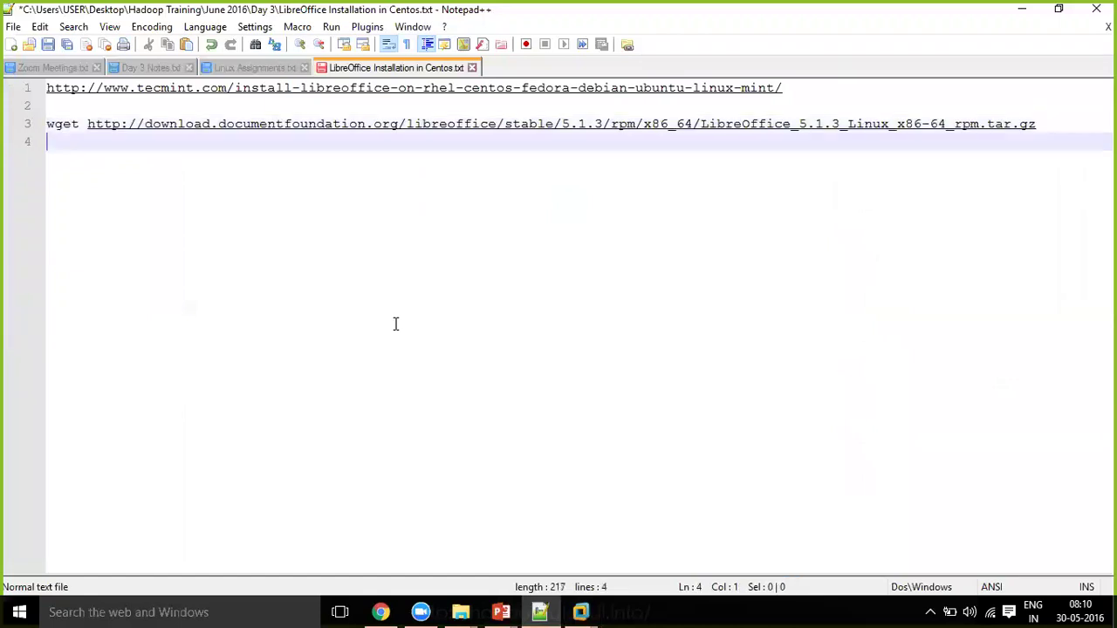
{"action": "key", "text": "Return"}
{"action": "key", "text": "Return"}
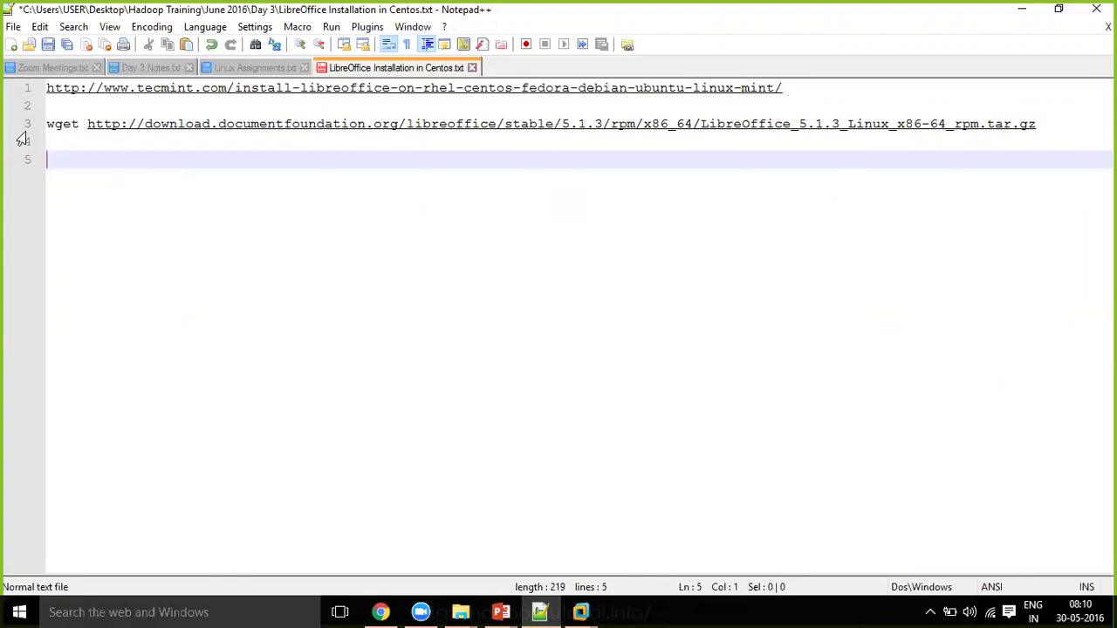
{"action": "left_click", "coordinate": [61, 123]}
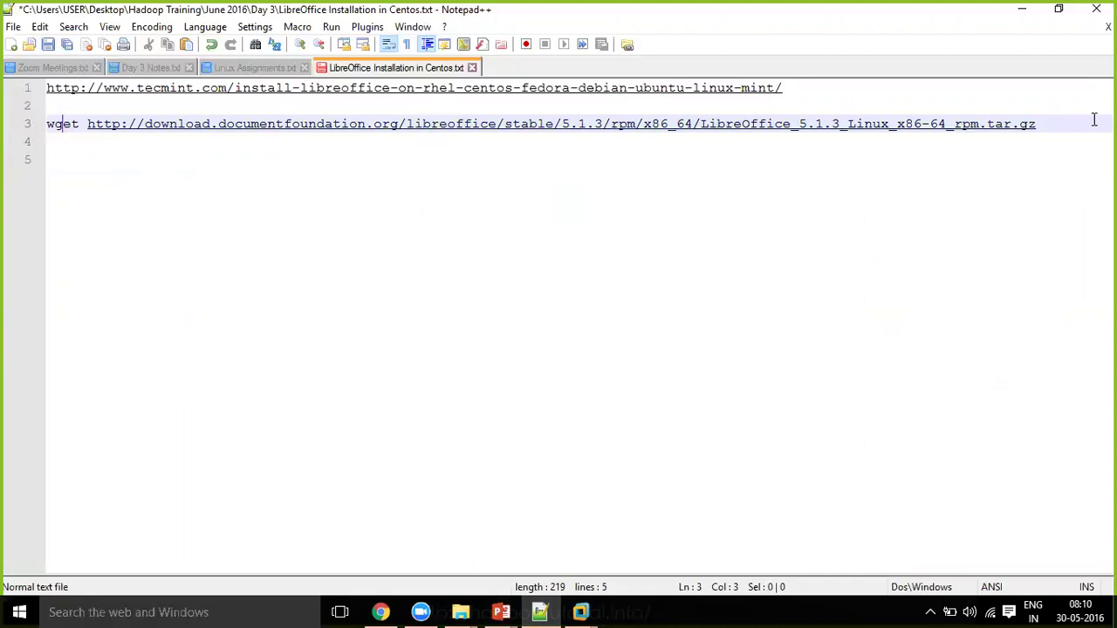
{"action": "left_click", "coordinate": [1041, 124]}
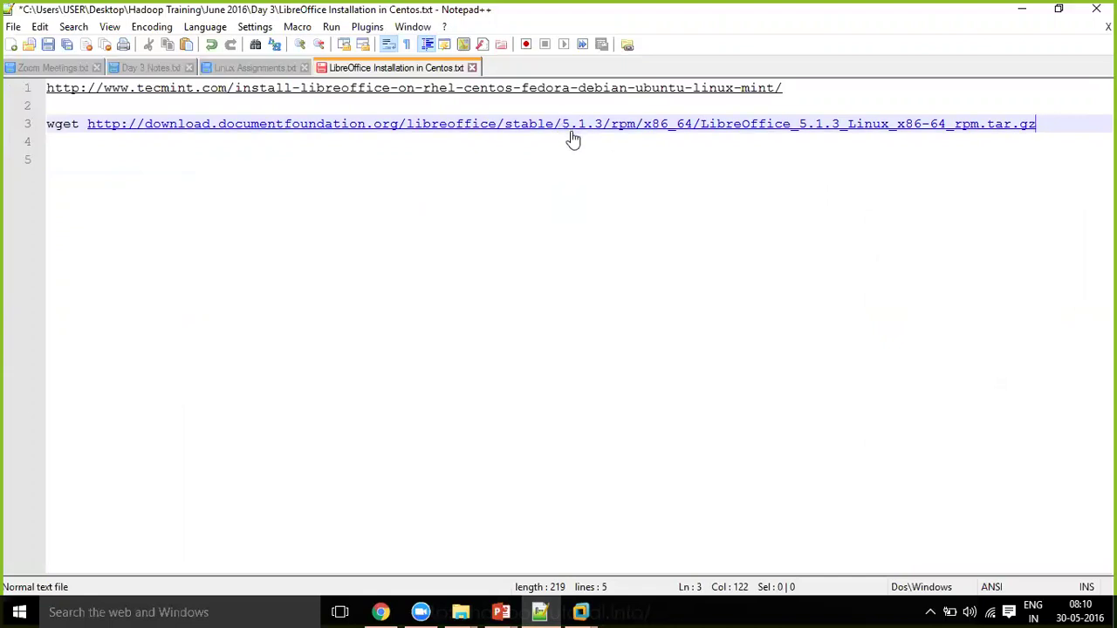
{"action": "key", "text": "ctrl+s"}
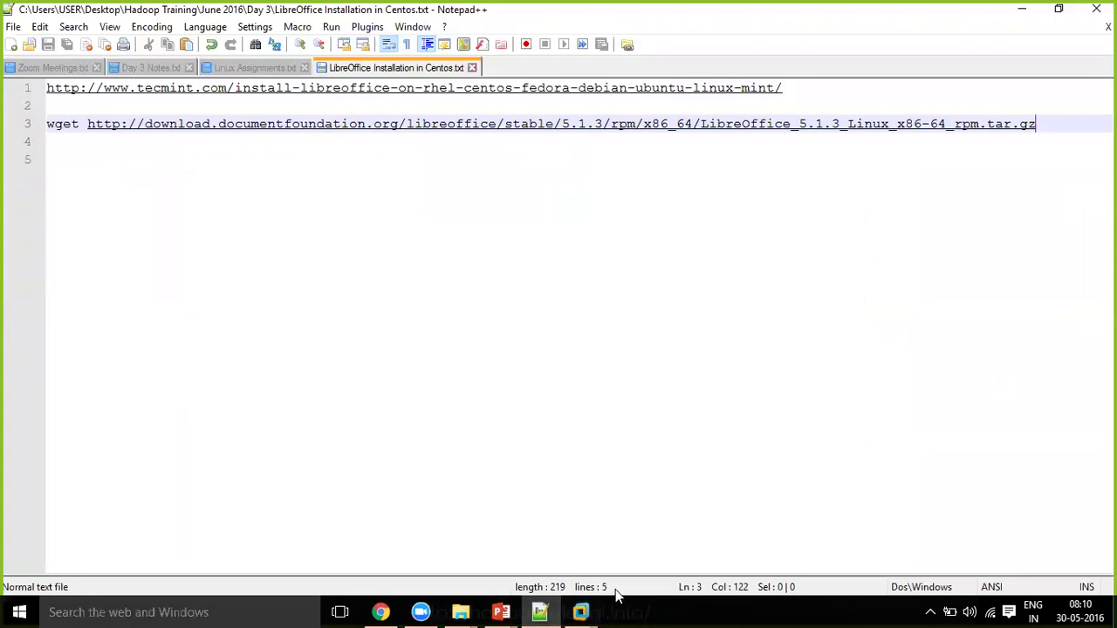
- Switch to the Cloudera virtual machine and copy the article's 64-bit tar -xvf extraction command for RHEL/CentOS/Fedora
{"action": "mouse_move", "coordinate": [581, 610]}
{"action": "left_click", "coordinate": [668, 515]}
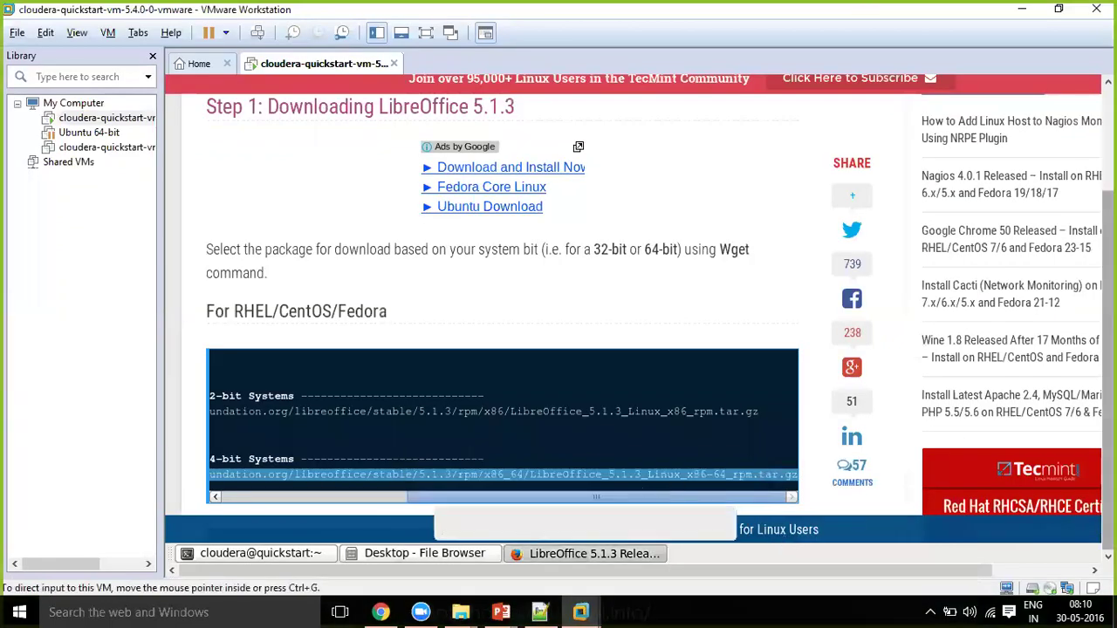
{"action": "mouse_move", "coordinate": [714, 574]}
{"action": "left_mouse_down"}
{"action": "mouse_move", "coordinate": [855, 566]}
{"action": "mouse_move", "coordinate": [724, 566]}
{"action": "left_mouse_up"}
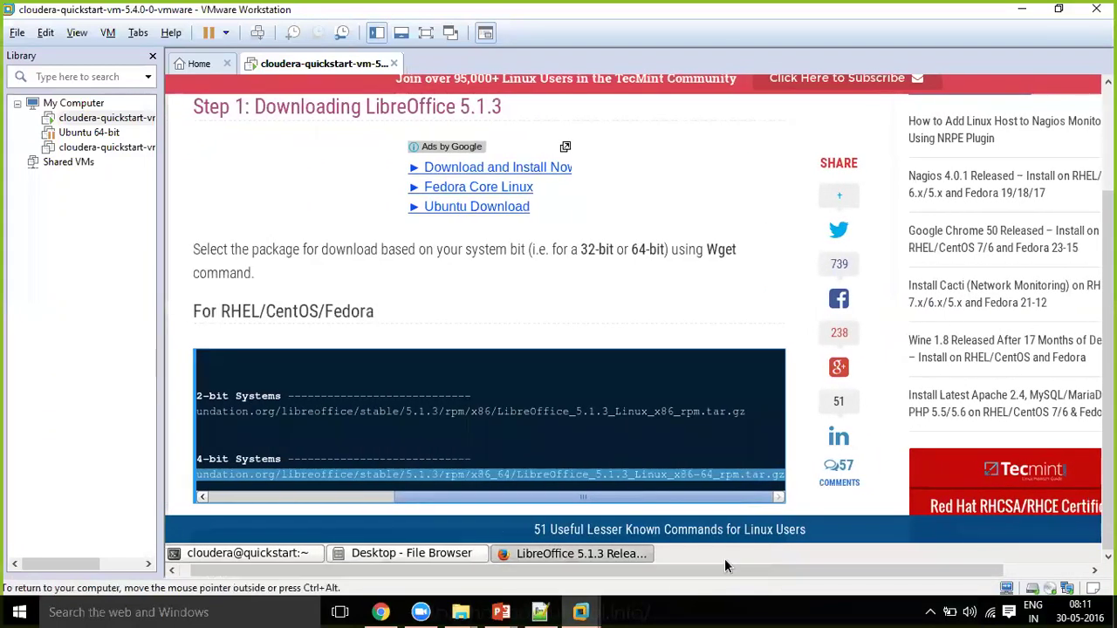
{"action": "left_click", "coordinate": [798, 401]}
{"action": "scroll", "coordinate": [799, 400], "scroll_direction": "down", "scroll_amount": 2}
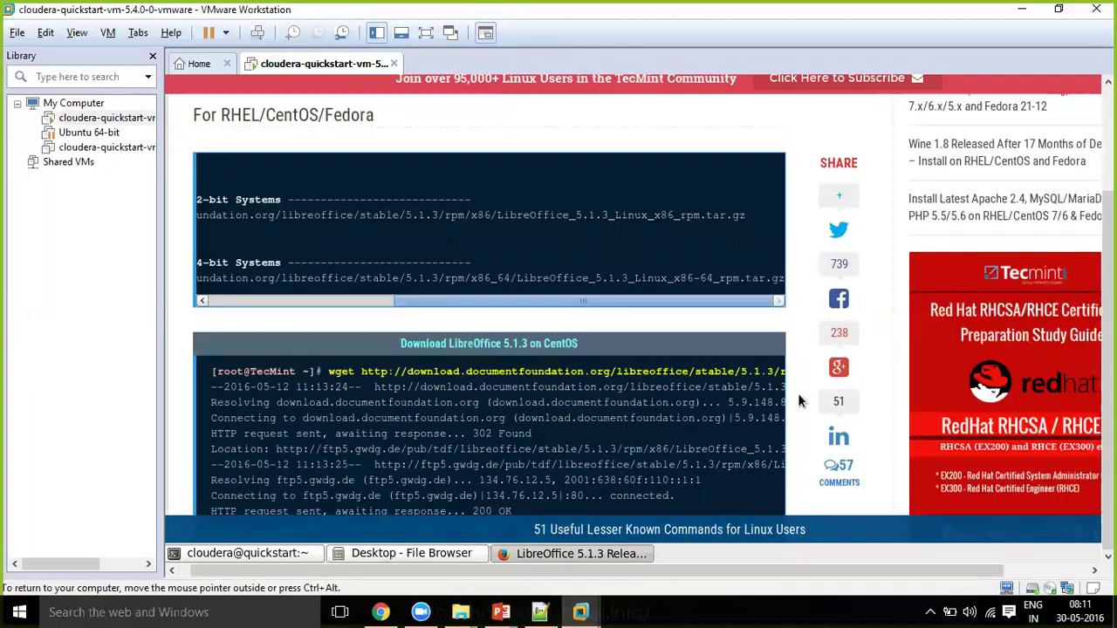
{"action": "scroll", "coordinate": [799, 400], "scroll_direction": "down", "scroll_amount": 1}
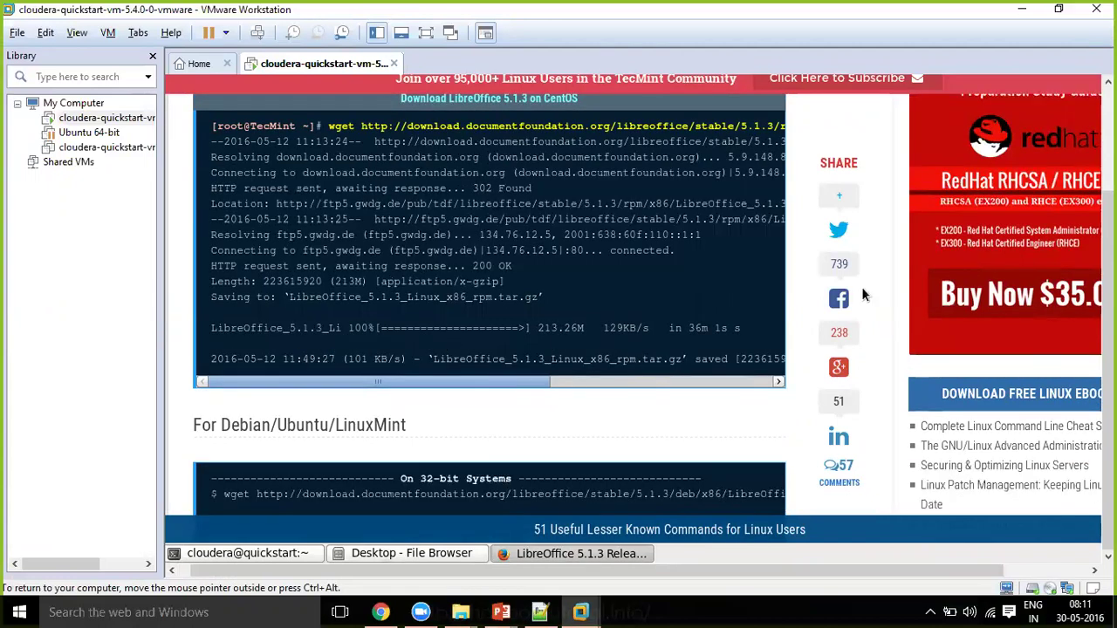
{"action": "scroll", "coordinate": [806, 271], "scroll_direction": "down", "scroll_amount": 4}
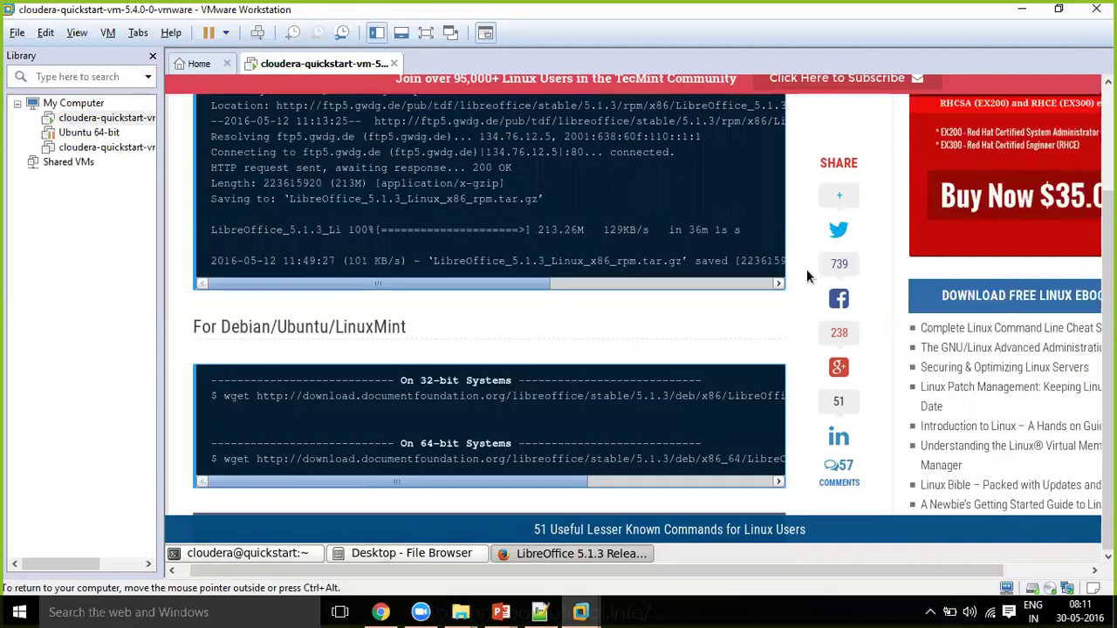
{"action": "scroll", "coordinate": [806, 272], "scroll_direction": "down", "scroll_amount": 1}
{"action": "scroll", "coordinate": [806, 276], "scroll_direction": "down", "scroll_amount": 2}
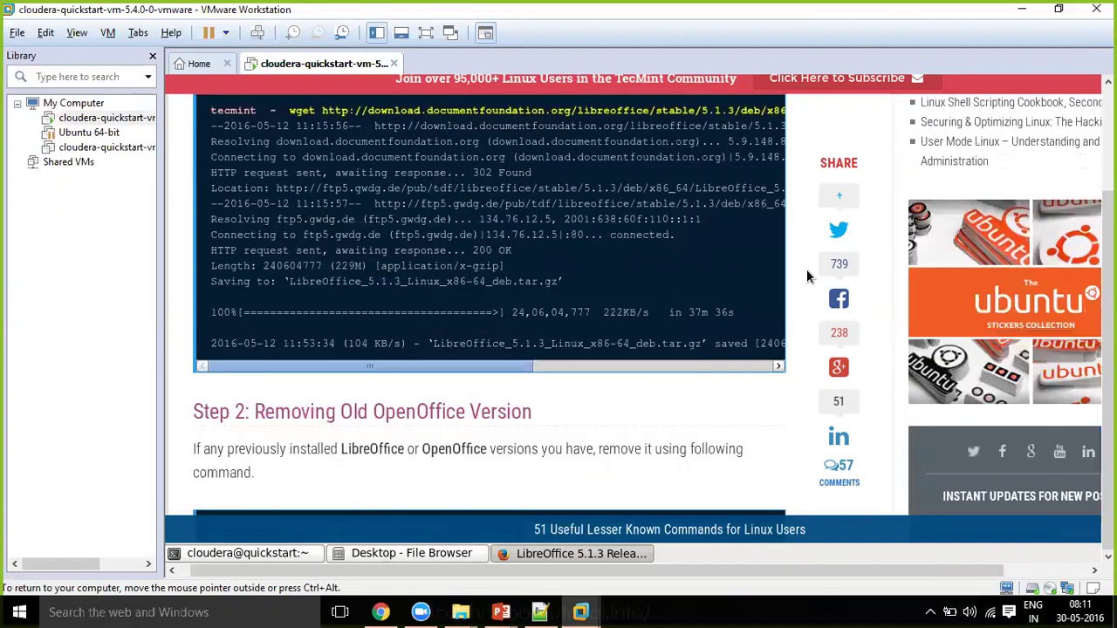
{"action": "scroll", "coordinate": [806, 275], "scroll_direction": "down", "scroll_amount": 2}
{"action": "scroll", "coordinate": [806, 276], "scroll_direction": "down", "scroll_amount": 1}
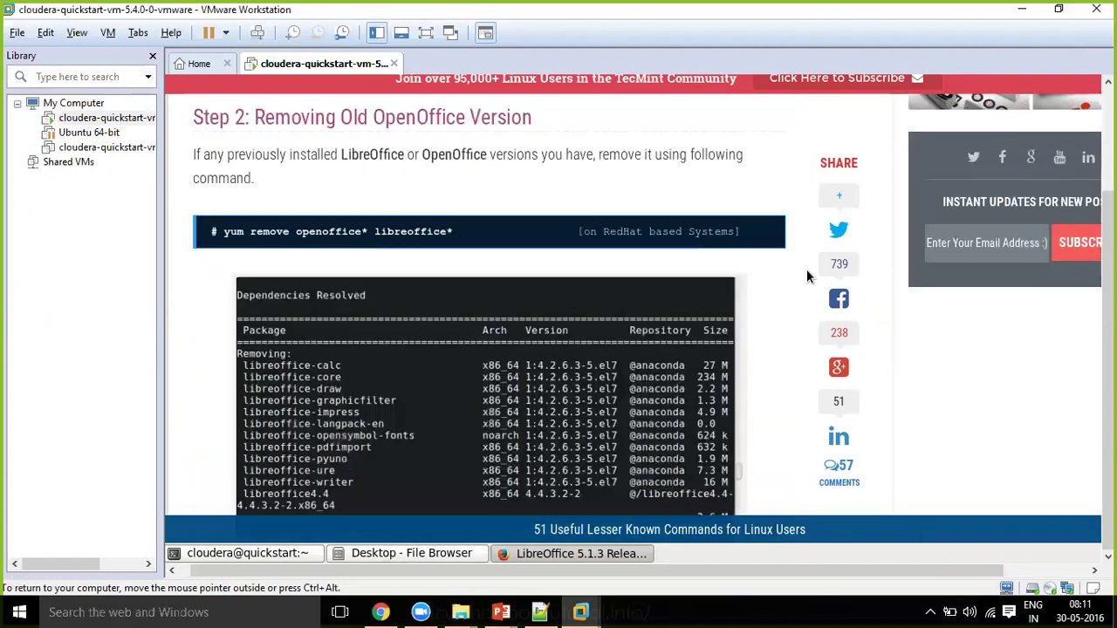
{"action": "scroll", "coordinate": [806, 272], "scroll_direction": "down", "scroll_amount": 1}
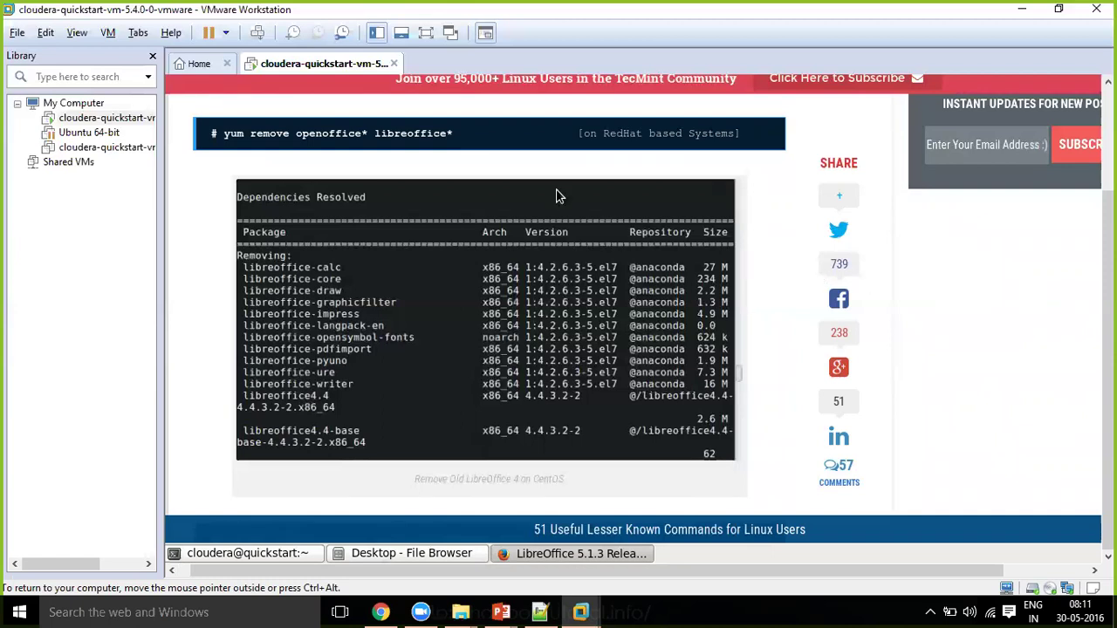
{"action": "scroll", "coordinate": [534, 202], "scroll_direction": "down", "scroll_amount": 1}
{"action": "scroll", "coordinate": [534, 202], "scroll_direction": "down", "scroll_amount": 5}
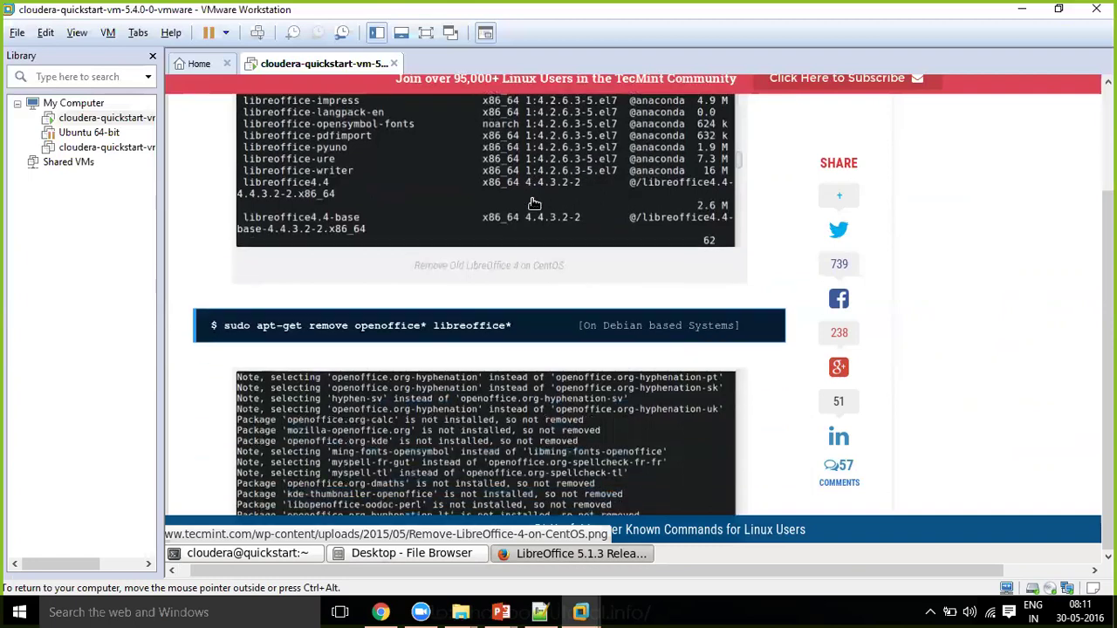
{"action": "scroll", "coordinate": [534, 202], "scroll_direction": "down", "scroll_amount": 4}
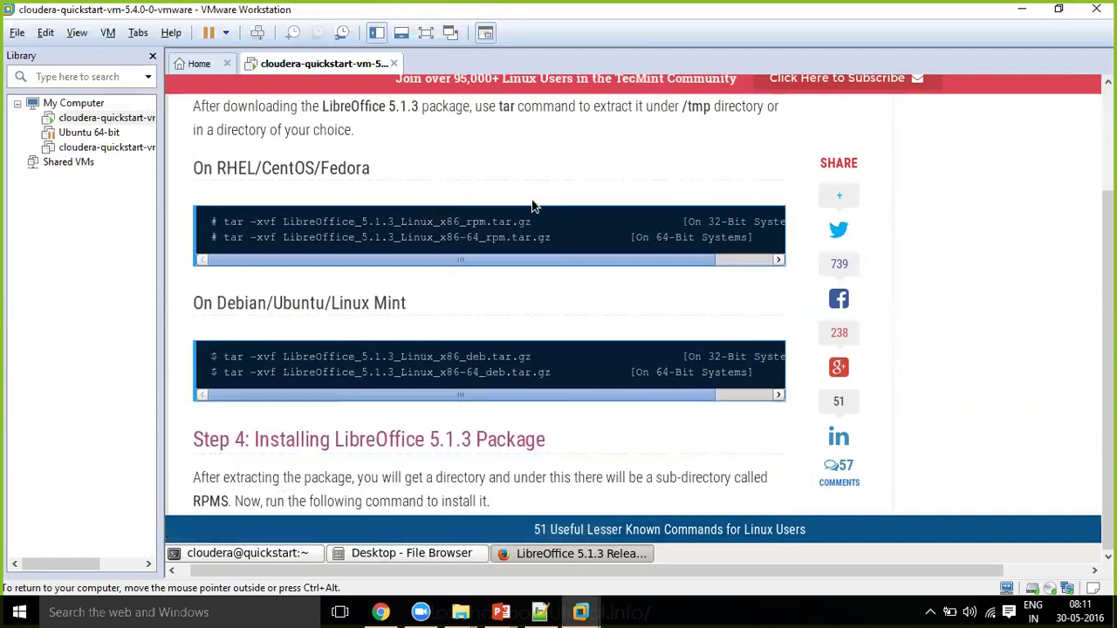
{"action": "scroll", "coordinate": [534, 206], "scroll_direction": "down", "scroll_amount": 1}
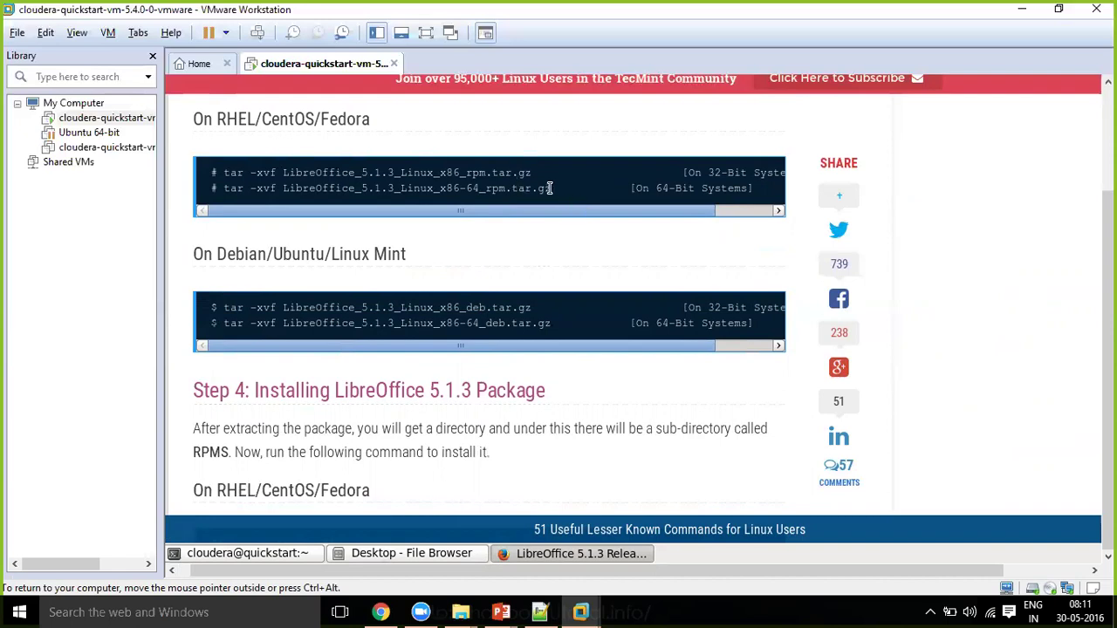
{"action": "left_click_drag", "start_coordinate": [551, 188], "coordinate": [223, 193]}
{"action": "key", "text": "ctrl+c"}
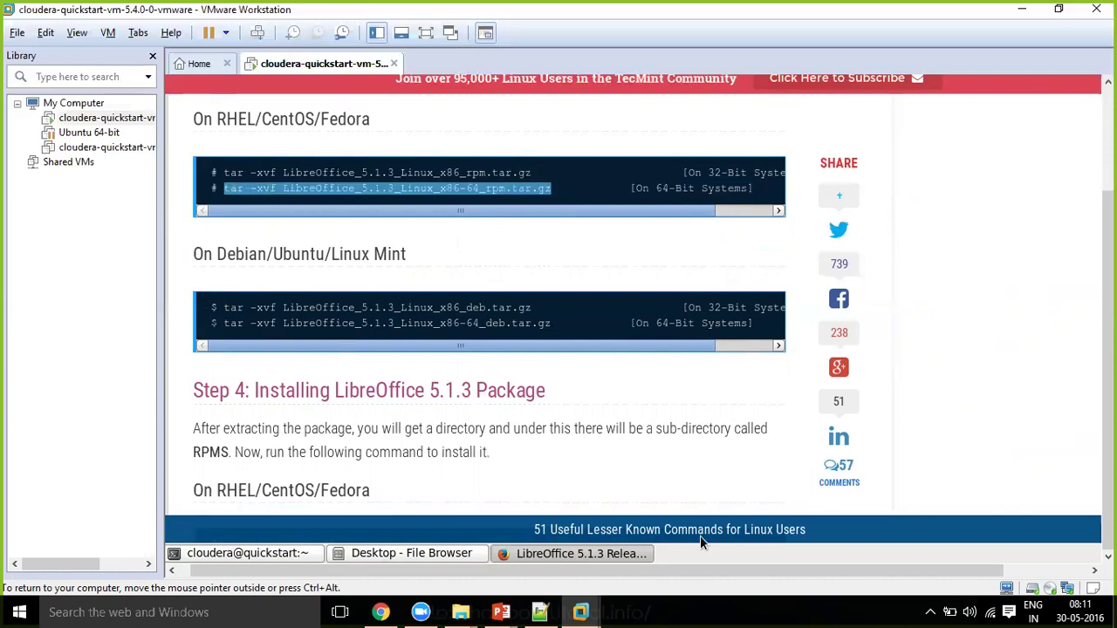
- In Notepad++, paste the copied tar -xvf command on a new line below the wget command and add two line breaks after it
{"action": "left_click", "coordinate": [543, 611]}
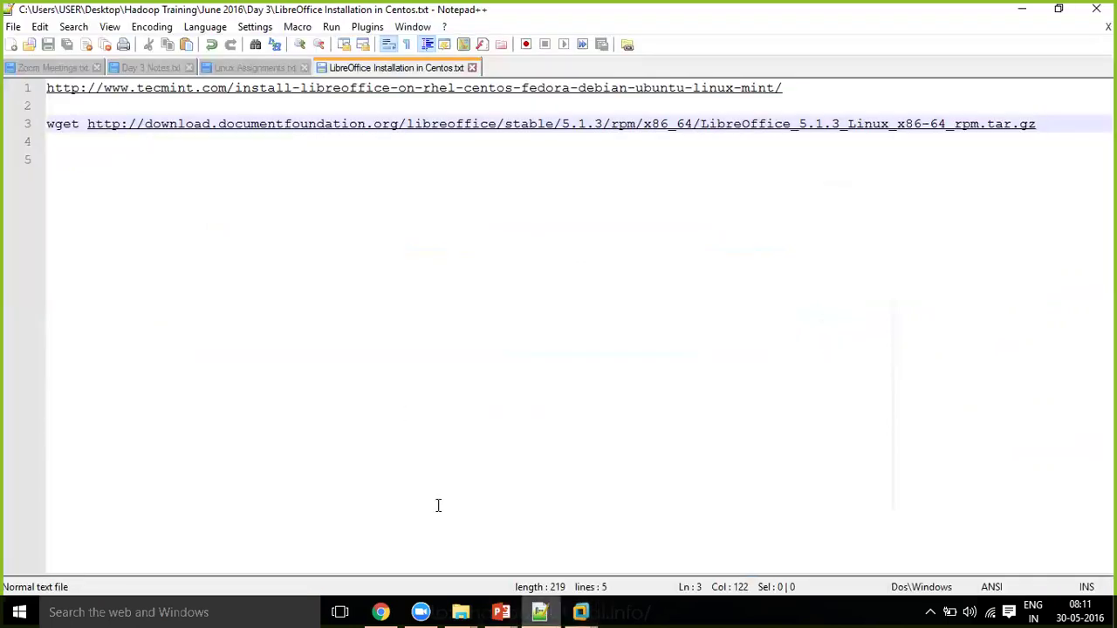
{"action": "key", "text": "Return"}
{"action": "key", "text": "ctrl+v"}
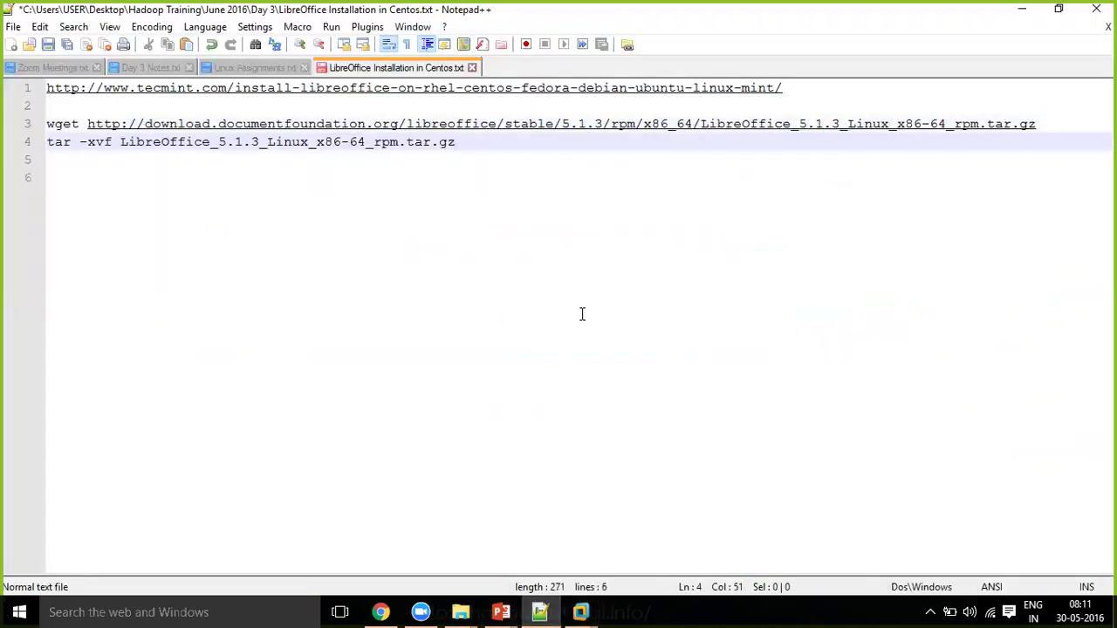
{"action": "key", "text": "Return"}
{"action": "key", "text": "Return"}
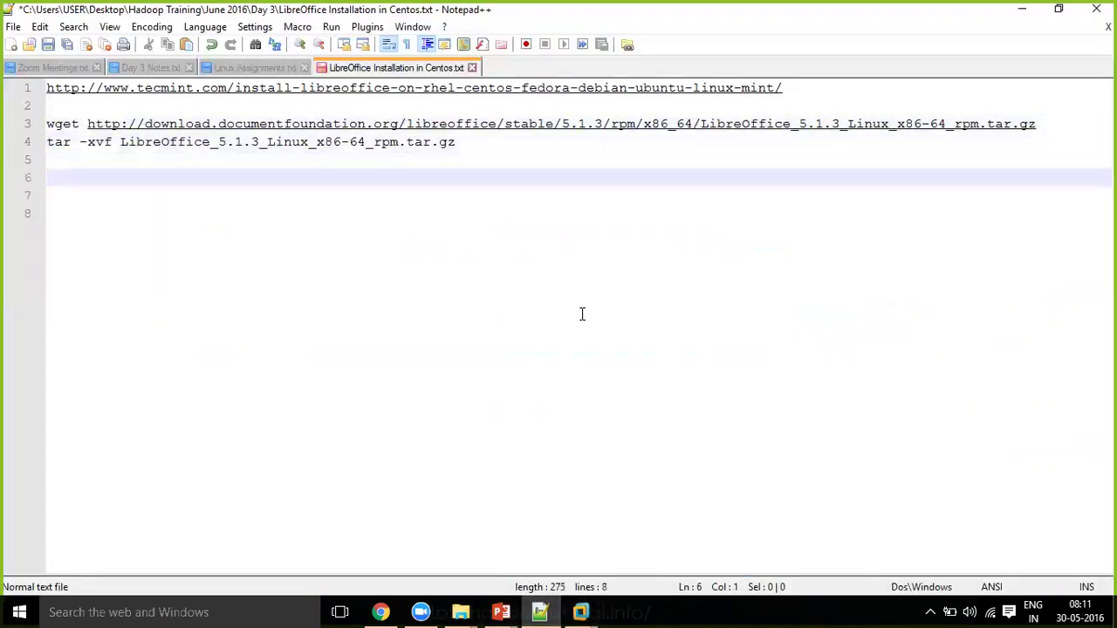
- Switch to the Cloudera virtual machine and copy the 64-bit cd and yum localinstall commands for RHEL/CentOS/Fedora from the article's Step 4
{"action": "left_click", "coordinate": [580, 611]}
{"action": "left_click", "coordinate": [689, 493]}
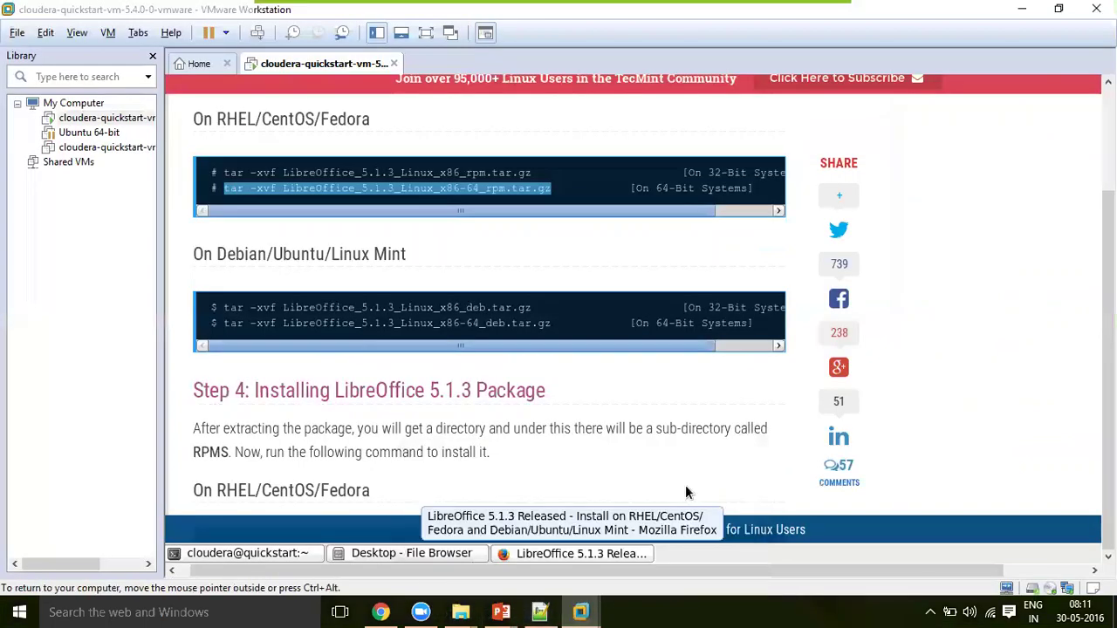
{"action": "left_click", "coordinate": [681, 387]}
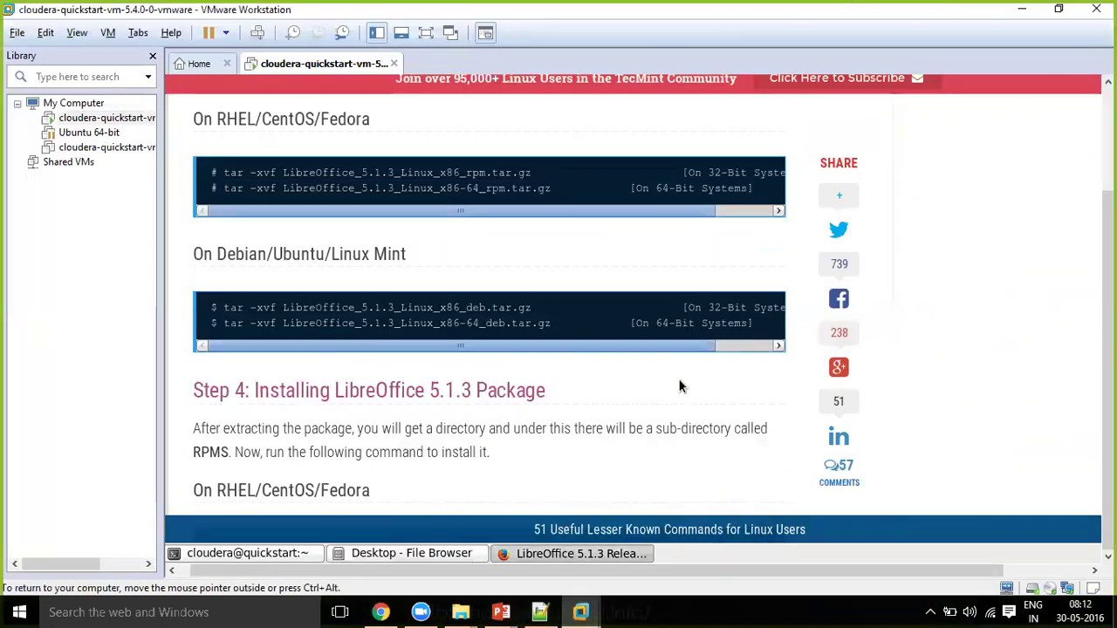
{"action": "scroll", "coordinate": [715, 388], "scroll_direction": "down", "scroll_amount": 5}
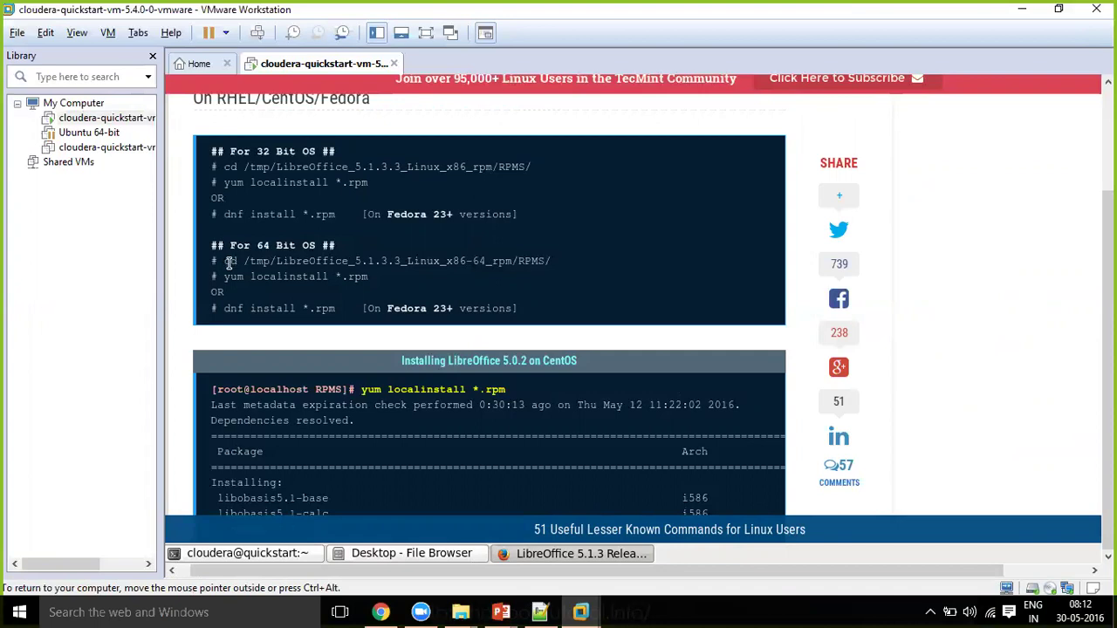
{"action": "left_click_drag", "start_coordinate": [224, 261], "coordinate": [371, 284]}
{"action": "key", "text": "ctrl+c"}
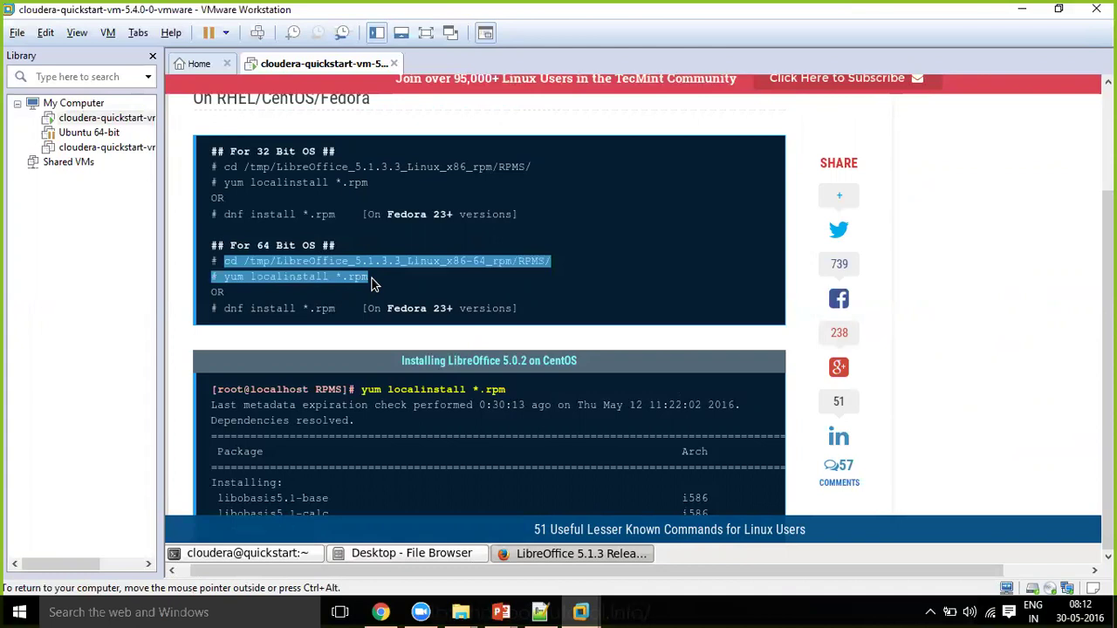
- In Notepad++, paste the copied cd and yum localinstall commands from line 5, remove the leading # before yum, and save the file
{"action": "left_click", "coordinate": [539, 612]}
{"action": "key", "text": "Up"}
{"action": "key", "text": "ctrl+v"}
{"action": "key", "text": "Home"}
{"action": "key", "text": "Delete"}
{"action": "key", "text": "Delete"}
{"action": "key", "text": "ctrl+s"}
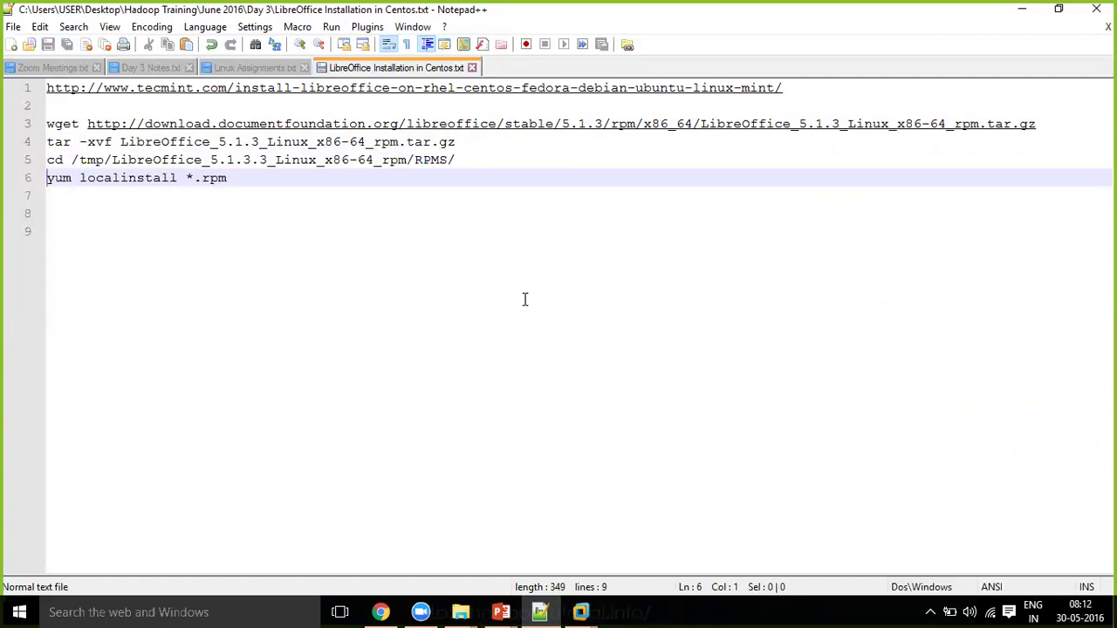
- Switch to the Cloudera virtual machine and review the rest of the LibreOffice article, from the yum installation output through the Step 6 screenshots
{"action": "mouse_move", "coordinate": [581, 610]}
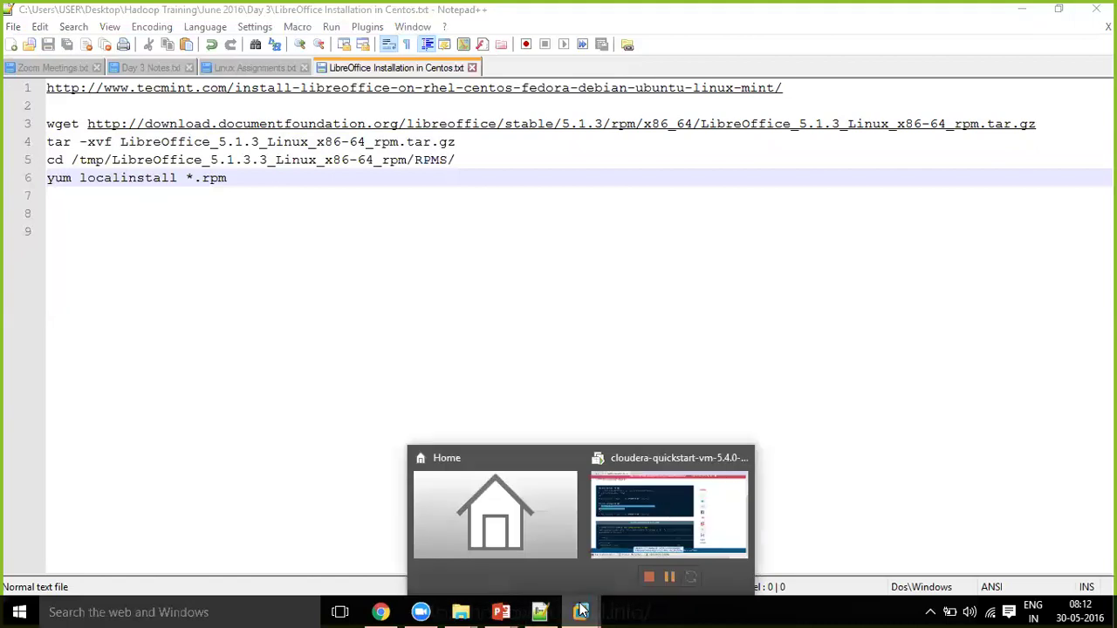
{"action": "left_click", "coordinate": [659, 490]}
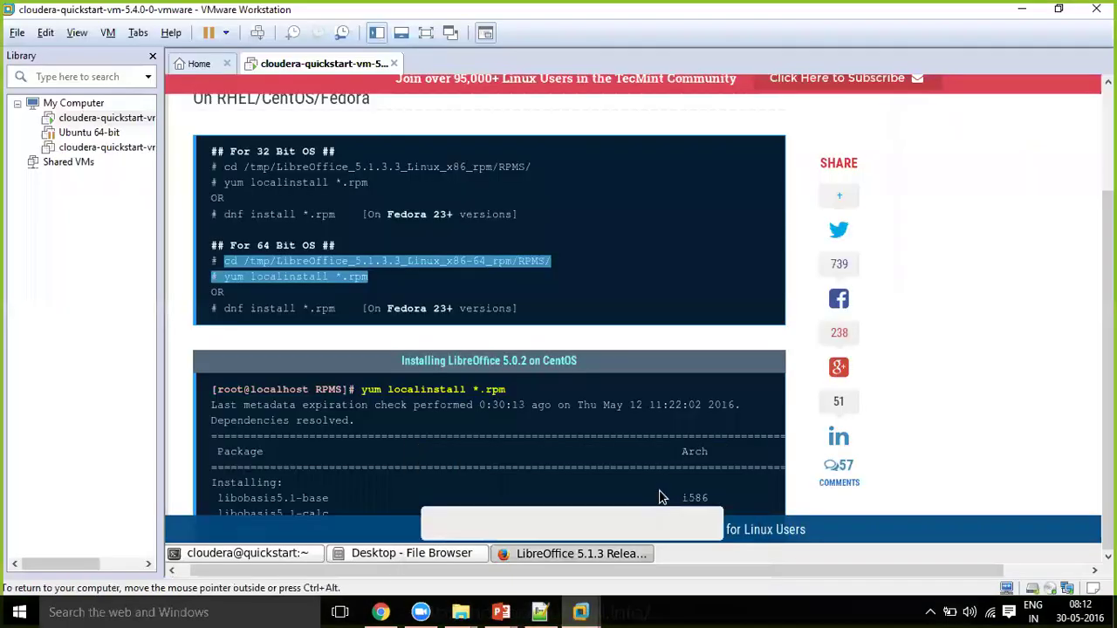
{"action": "left_click", "coordinate": [794, 342]}
{"action": "scroll", "coordinate": [794, 346], "scroll_direction": "down", "scroll_amount": 6}
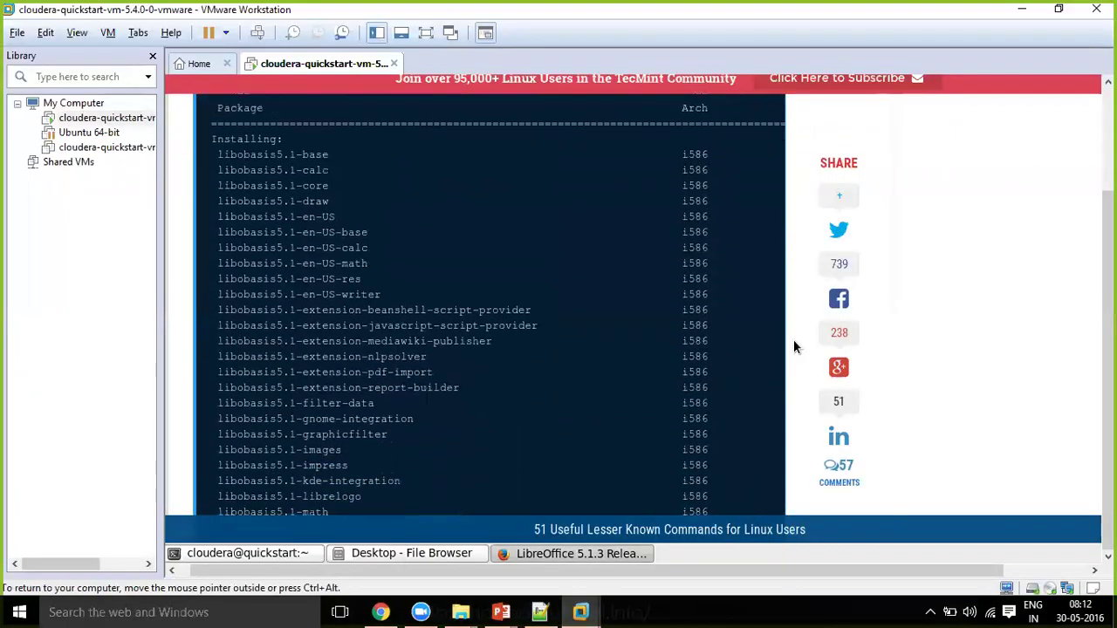
{"action": "scroll", "coordinate": [794, 346], "scroll_direction": "down", "scroll_amount": 6}
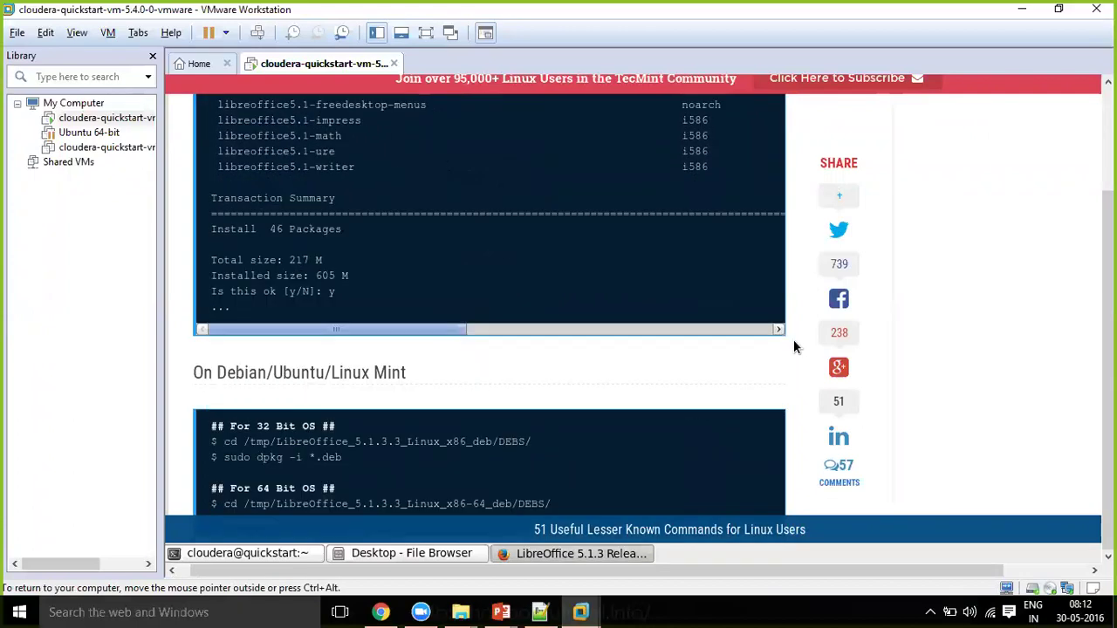
{"action": "scroll", "coordinate": [793, 348], "scroll_direction": "down", "scroll_amount": 3}
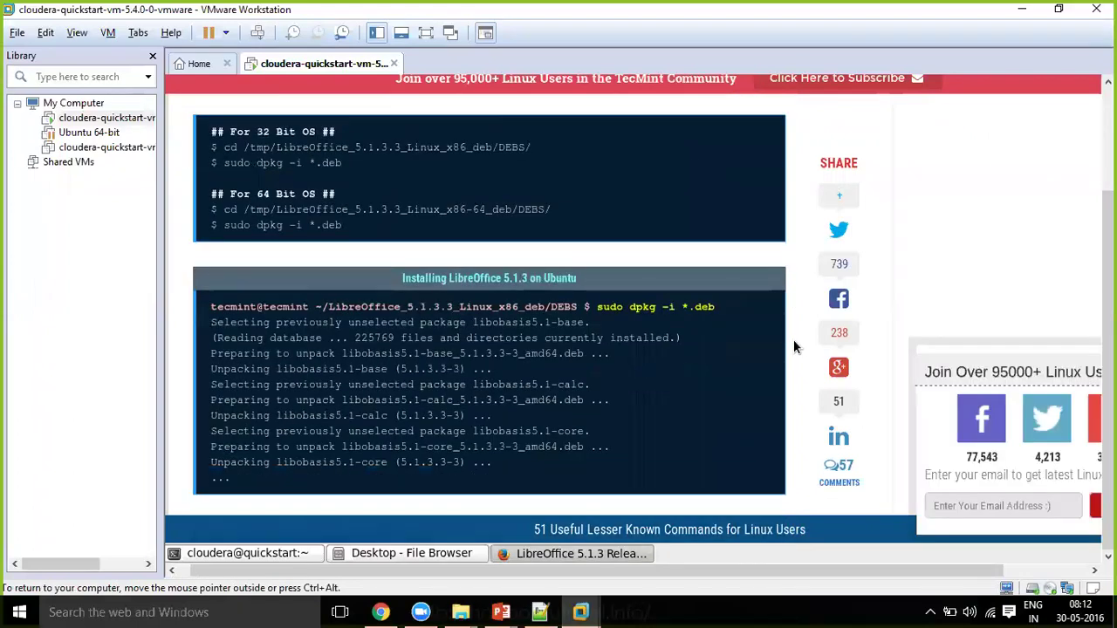
{"action": "scroll", "coordinate": [793, 347], "scroll_direction": "down", "scroll_amount": 2}
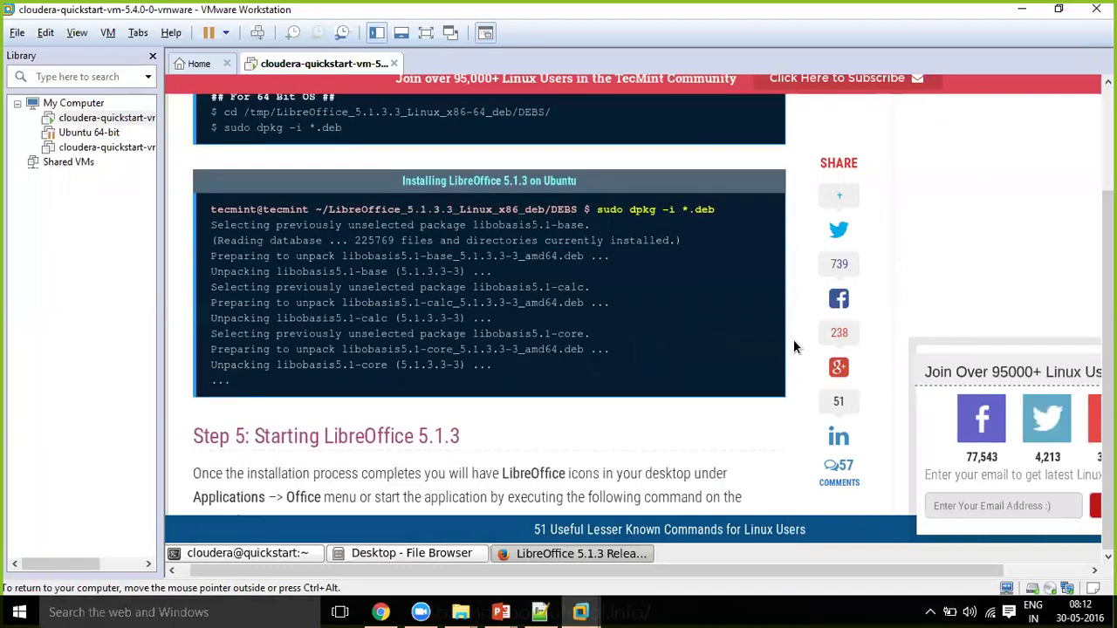
{"action": "scroll", "coordinate": [793, 346], "scroll_direction": "down", "scroll_amount": 5}
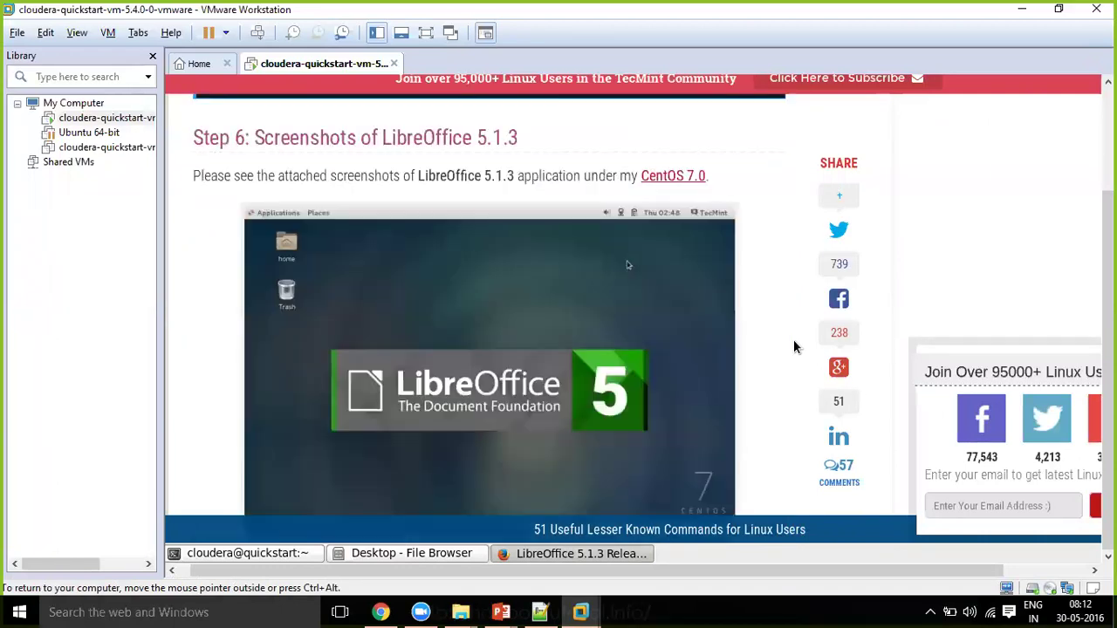
{"action": "scroll", "coordinate": [793, 346], "scroll_direction": "down", "scroll_amount": 2}
{"action": "scroll", "coordinate": [793, 340], "scroll_direction": "down", "scroll_amount": 5}
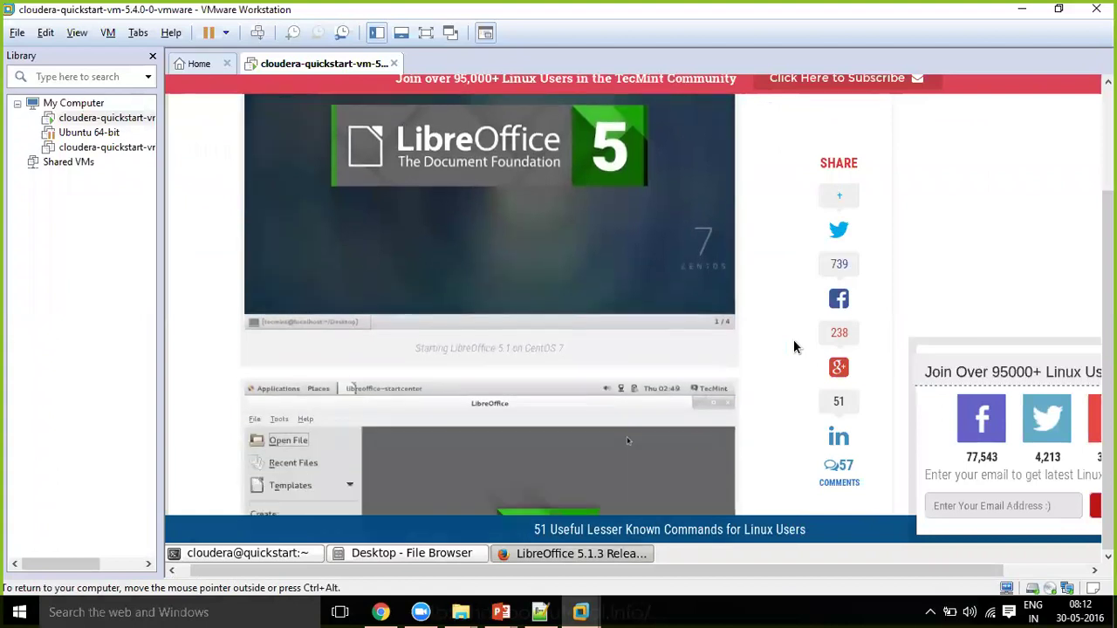
{"action": "scroll", "coordinate": [793, 346], "scroll_direction": "down", "scroll_amount": 5}
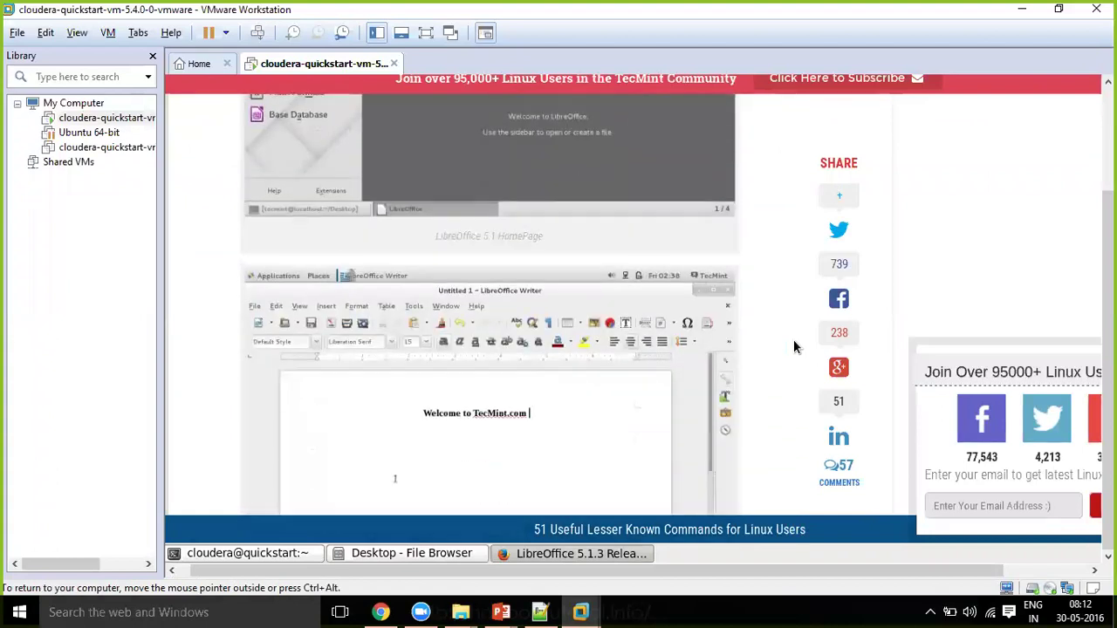
{"action": "scroll", "coordinate": [794, 346], "scroll_direction": "down", "scroll_amount": 4}
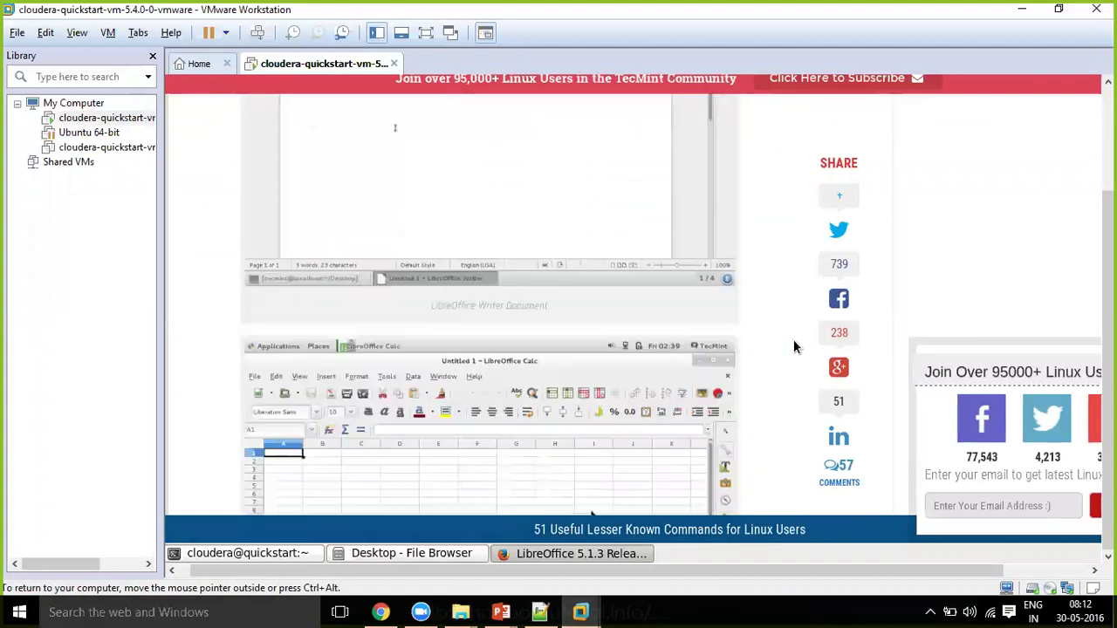
- In Notepad++, change the yum command on line 6 to yum install *.rpm and save the file
{"action": "left_click", "coordinate": [540, 611]}
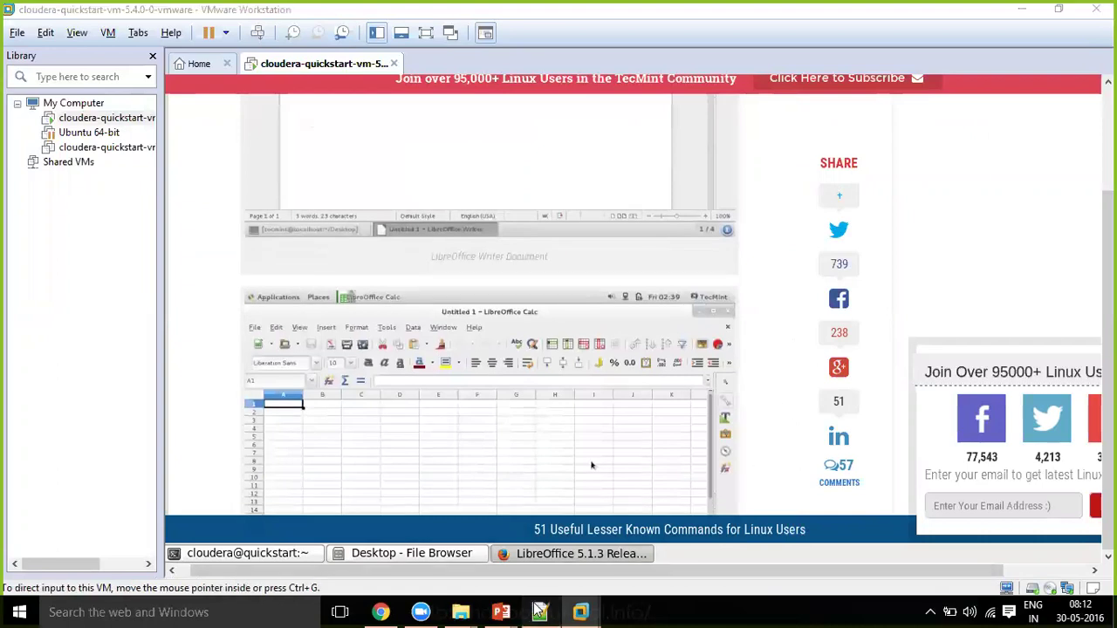
{"action": "left_click", "coordinate": [469, 142]}
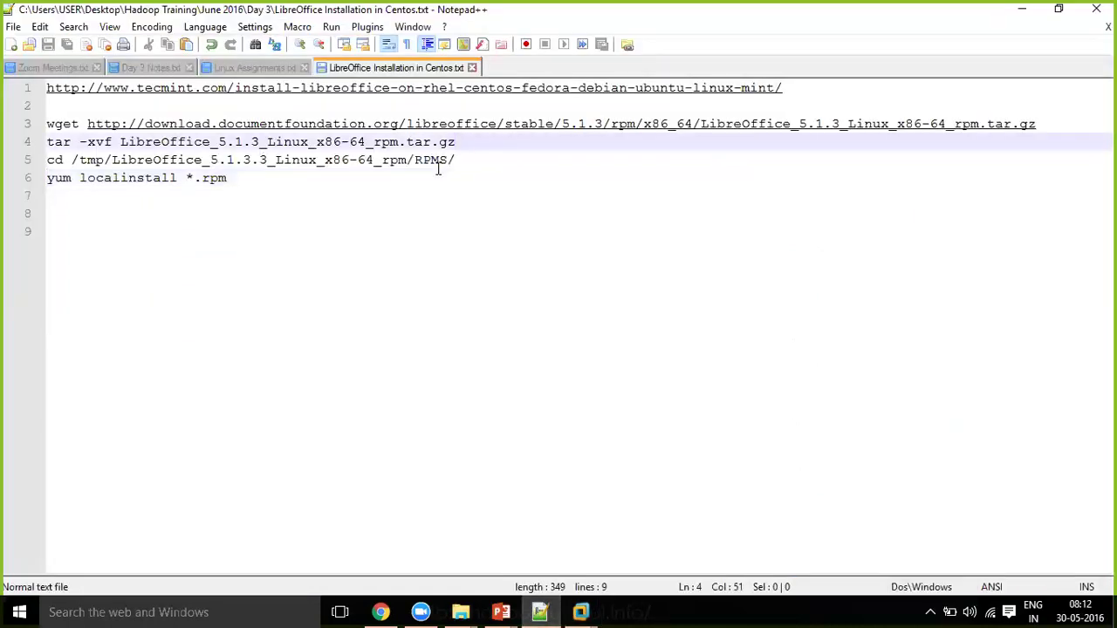
{"action": "left_click", "coordinate": [480, 155]}
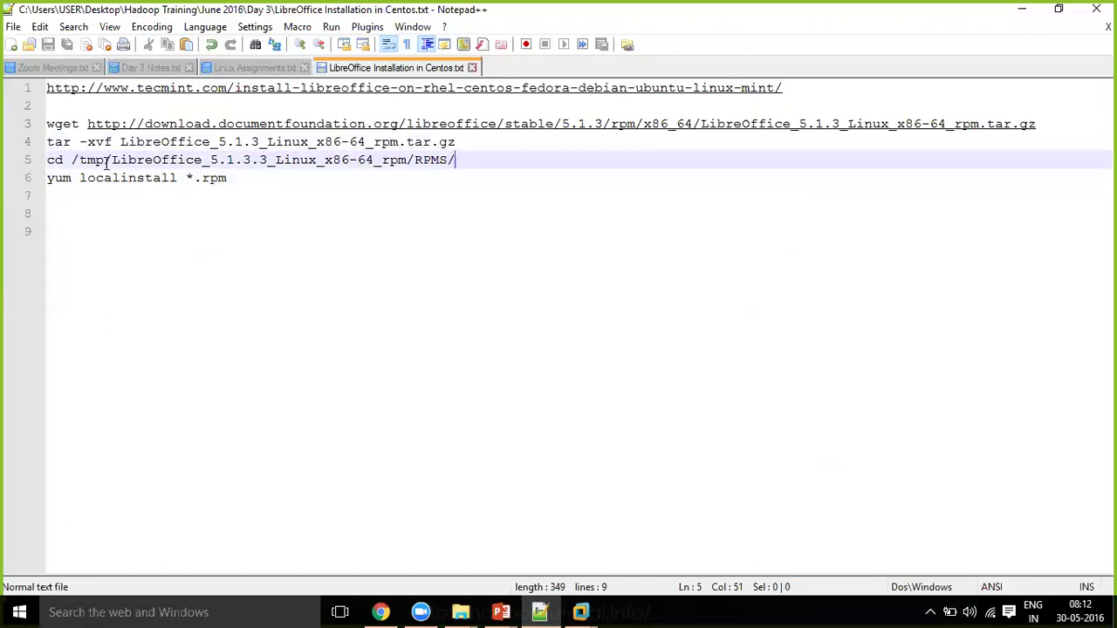
{"action": "left_click", "coordinate": [127, 178]}
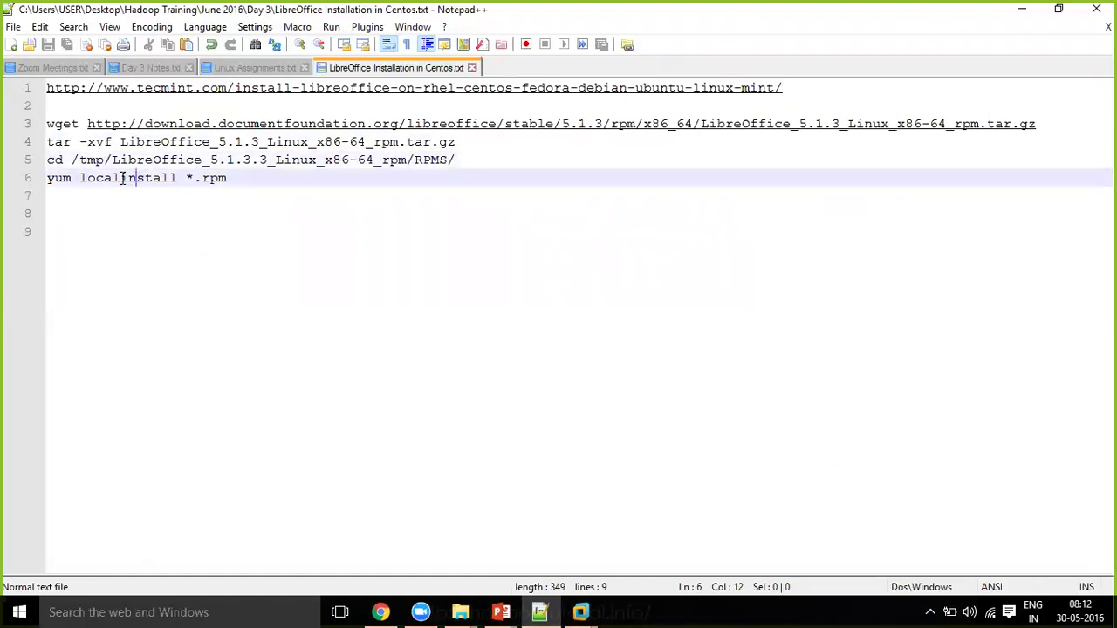
{"action": "key", "text": "BackSpace"}
{"action": "key", "text": "BackSpace"}
{"action": "key", "text": "BackSpace"}
{"action": "key", "text": "BackSpace"}
{"action": "key", "text": "BackSpace"}
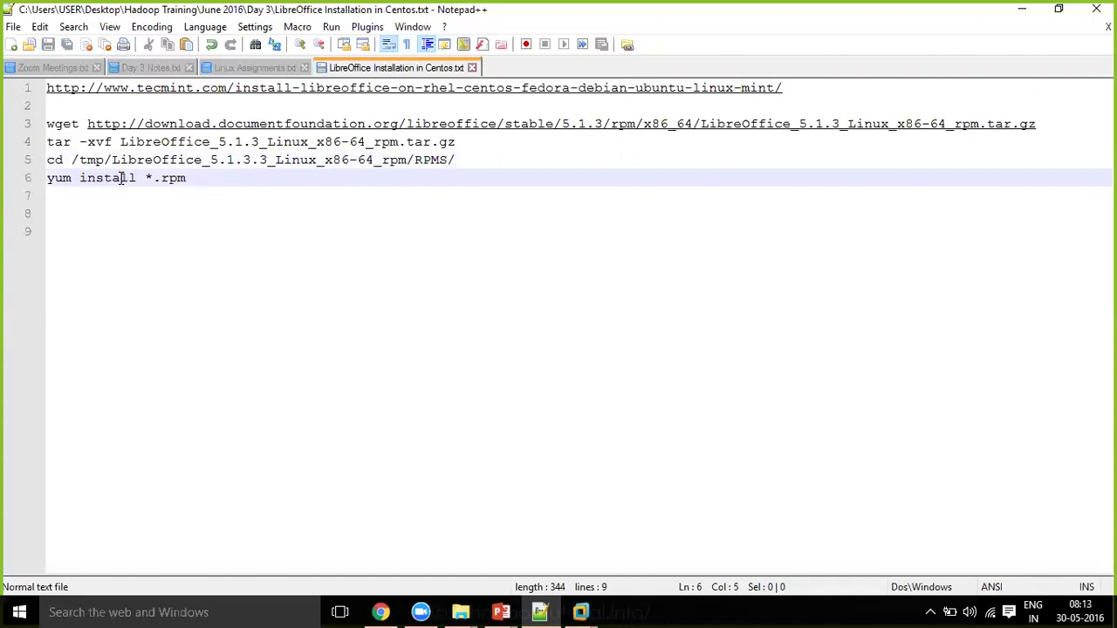
{"action": "left_click", "coordinate": [206, 187]}
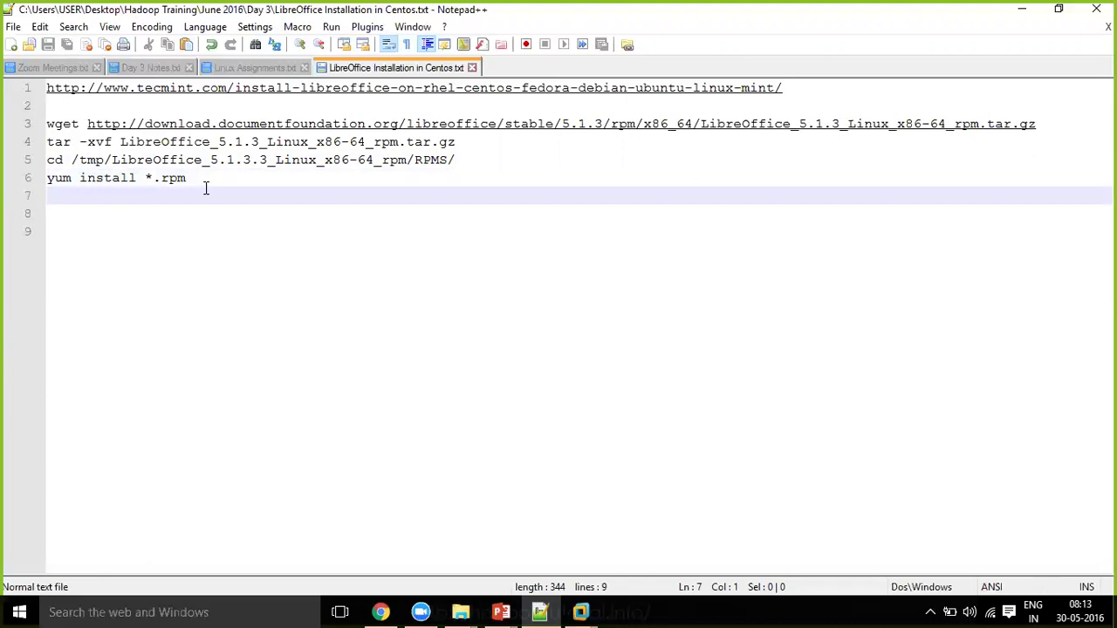
{"action": "left_click", "coordinate": [336, 315]}
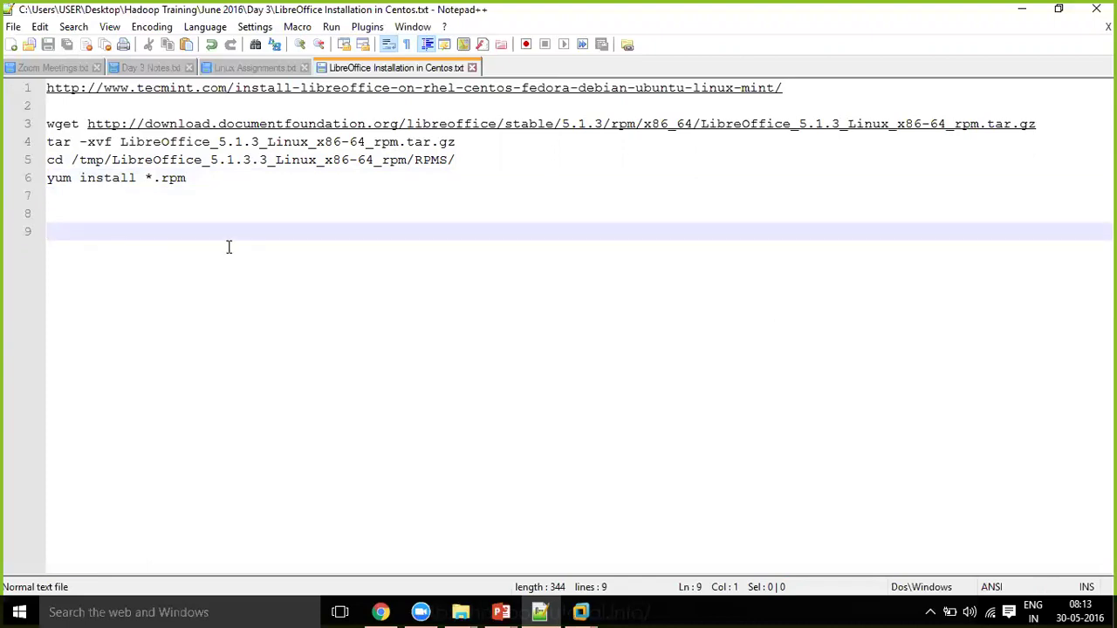
- Close the LibreOffice Installation in Centos.txt file and switch to the Day 3 folder in File Explorer
{"action": "double_click", "coordinate": [430, 160]}
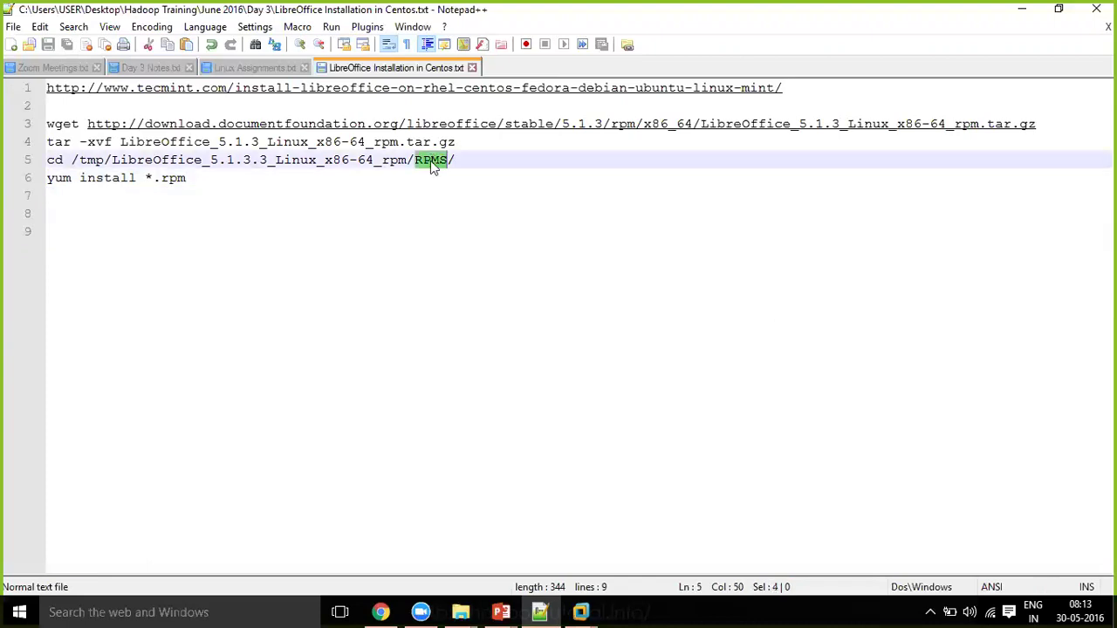
{"action": "left_click", "coordinate": [355, 231]}
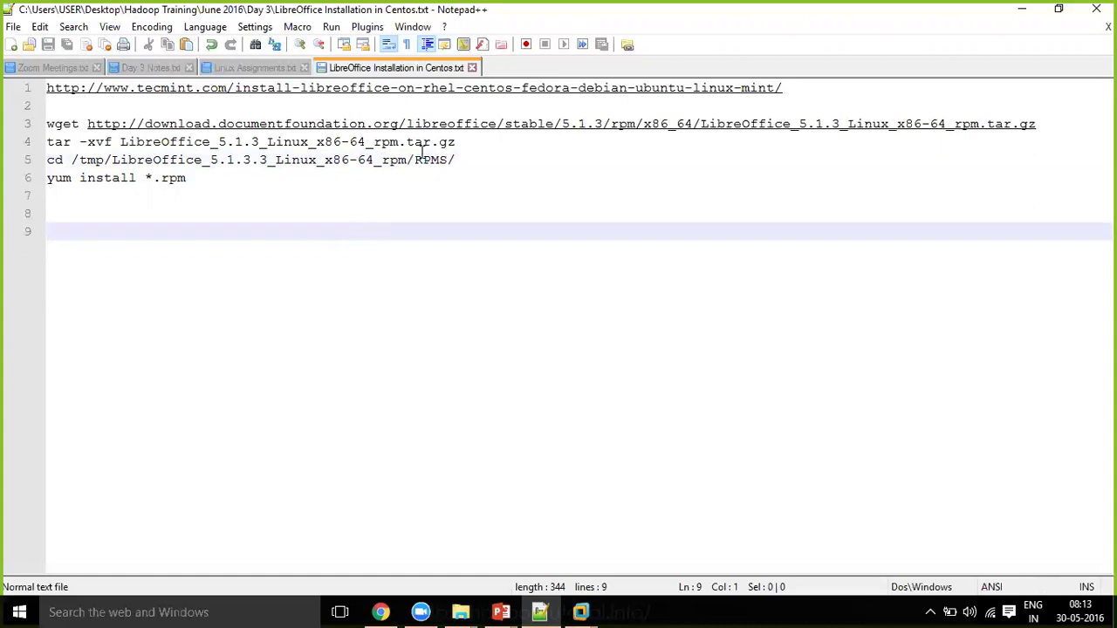
{"action": "left_click", "coordinate": [472, 68]}
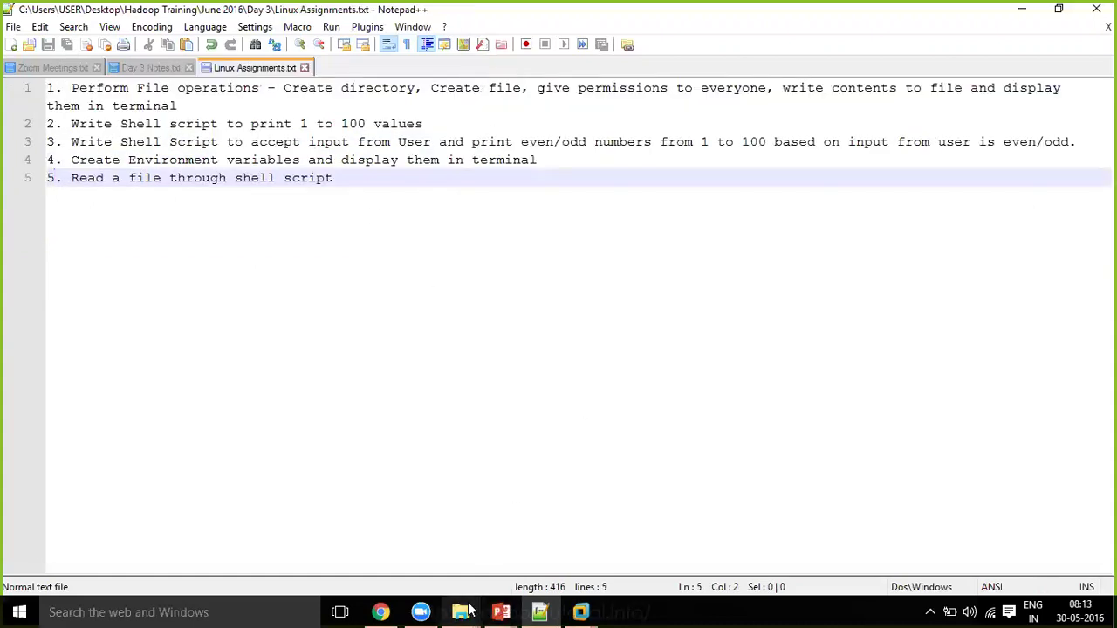
{"action": "mouse_move", "coordinate": [461, 611]}
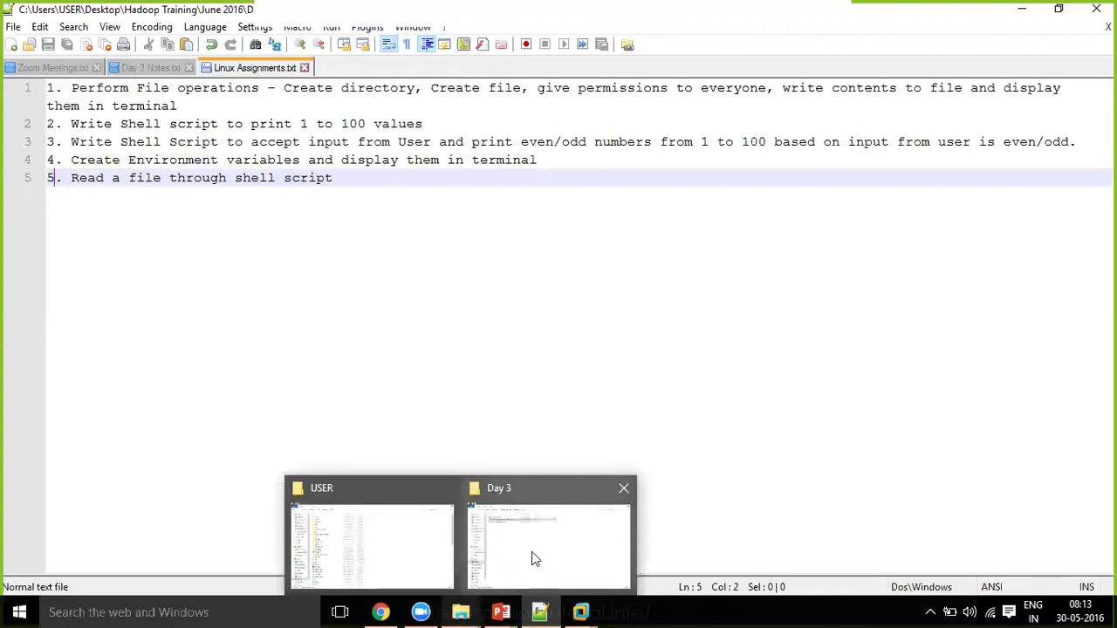
{"action": "left_click", "coordinate": [529, 556]}
{"action": "left_click", "coordinate": [468, 338]}
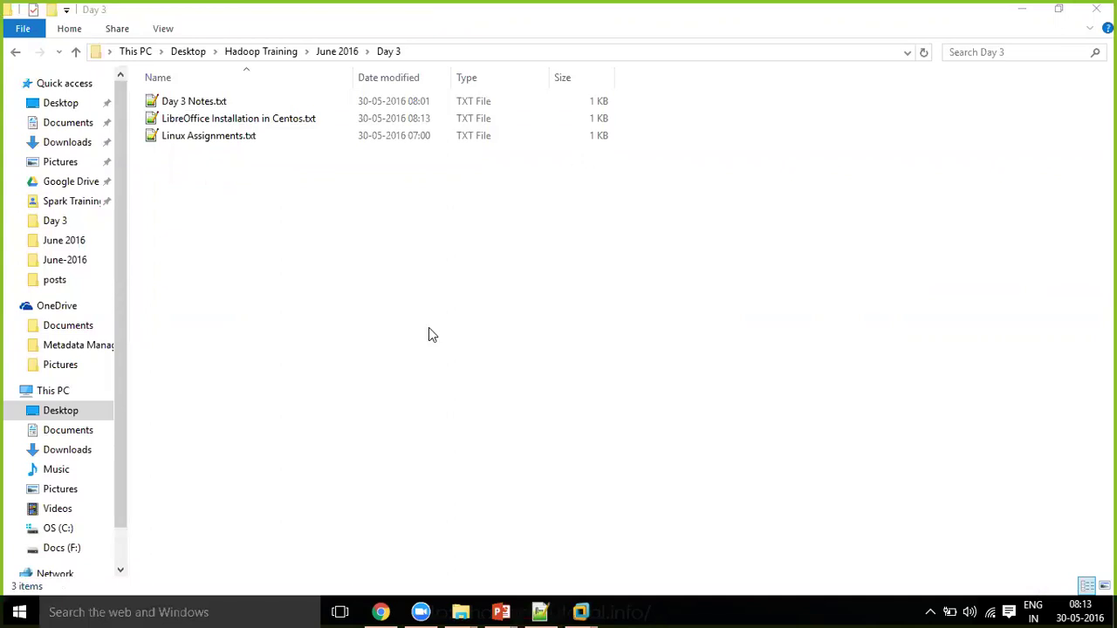
- Switch to the running PowerPoint slide show and reveal the command example on the Linux Command Basics slide
{"action": "mouse_move", "coordinate": [501, 611]}
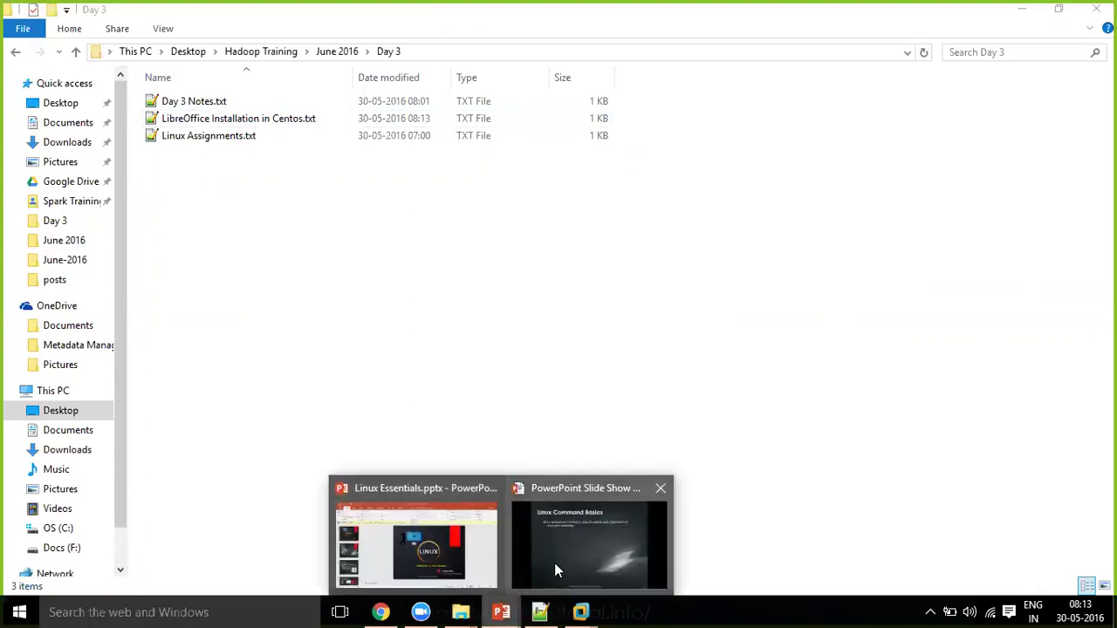
{"action": "left_click", "coordinate": [554, 562]}
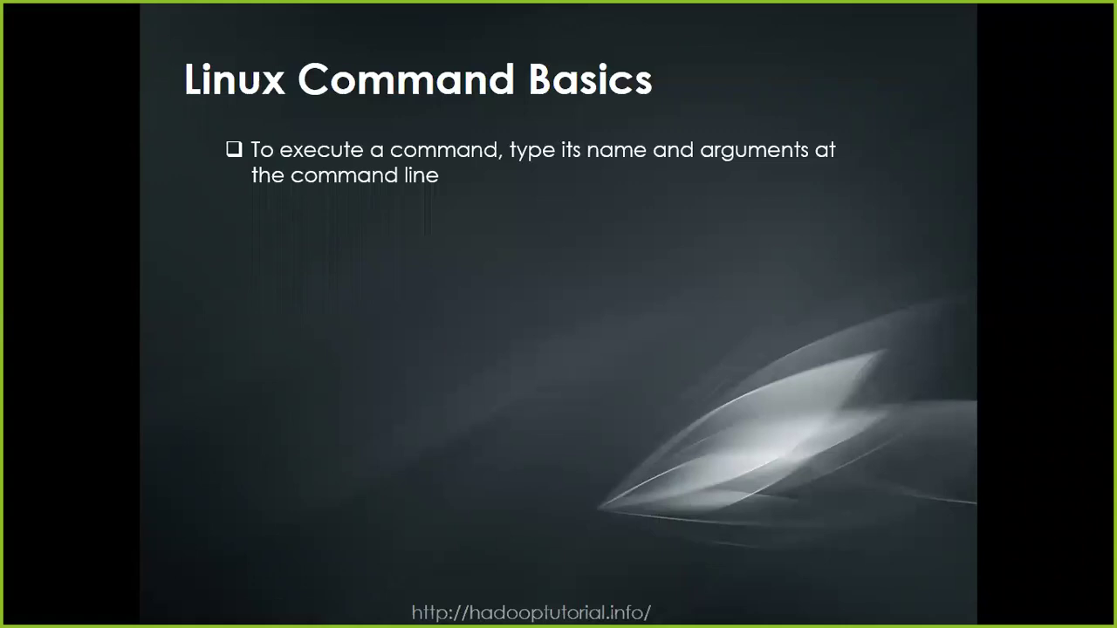
{"action": "key", "text": "Right"}
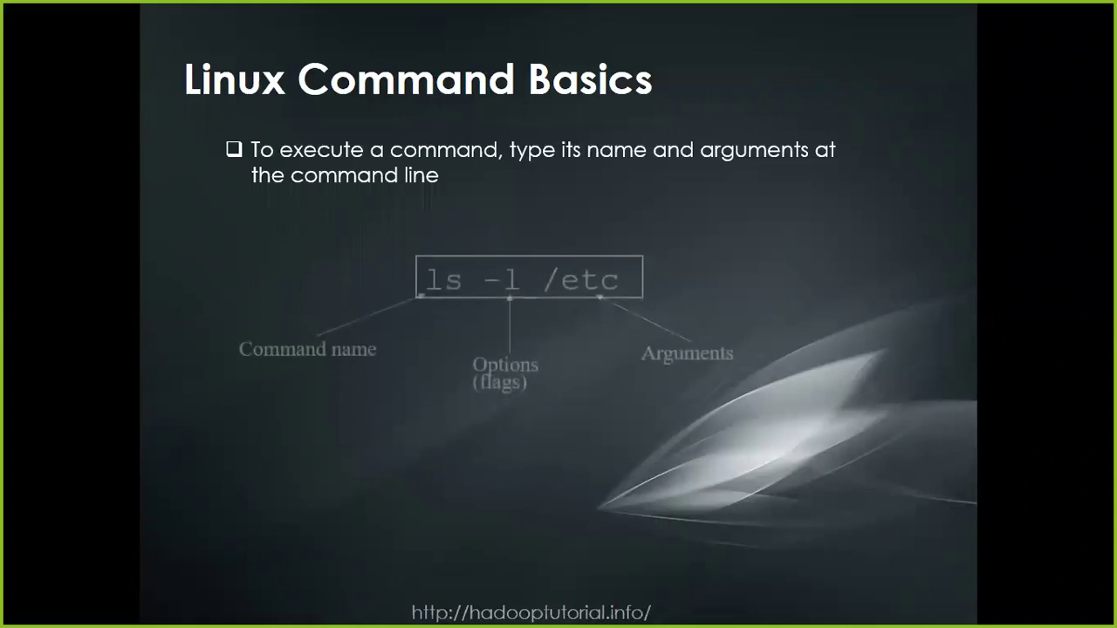